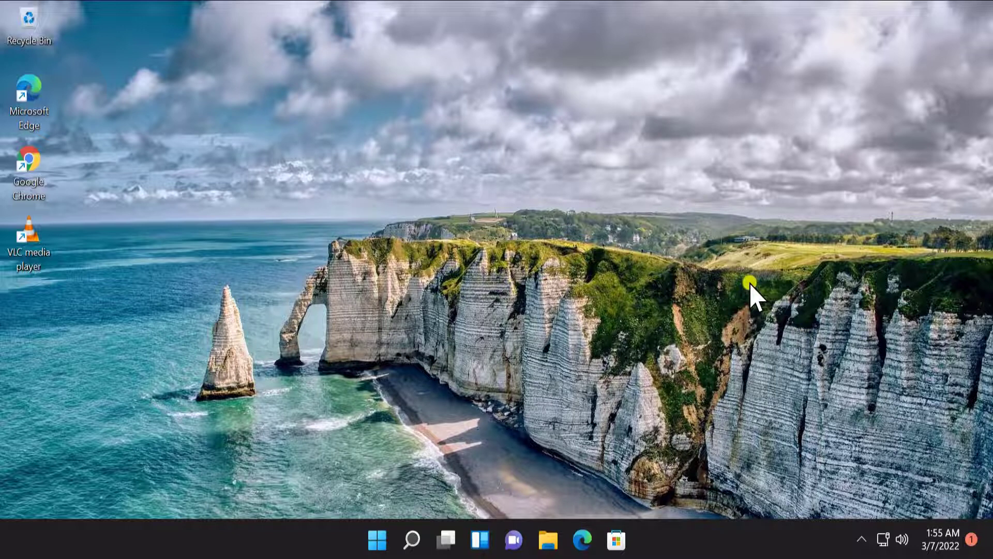
{"action": "left_click", "coordinate": [376, 541]}
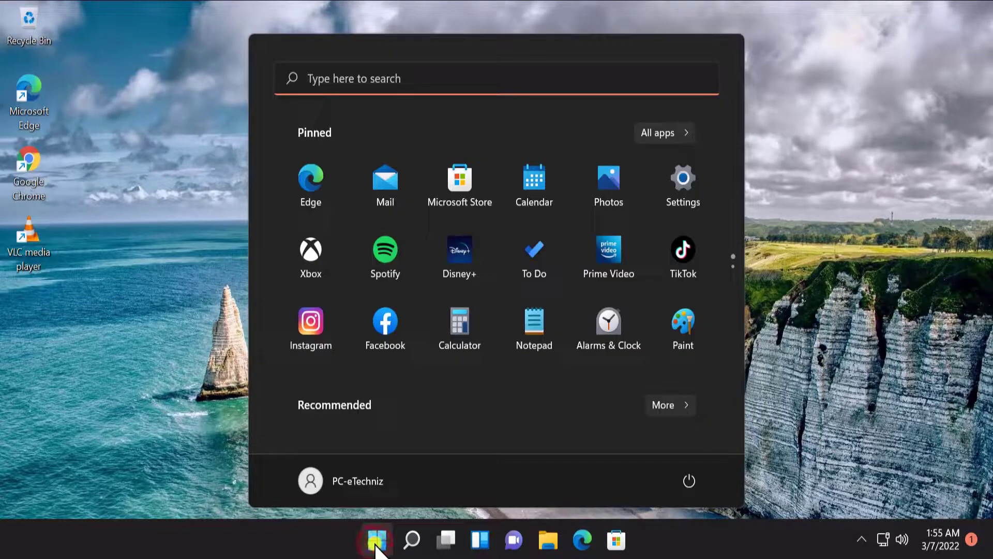
{"action": "left_click", "coordinate": [688, 481]}
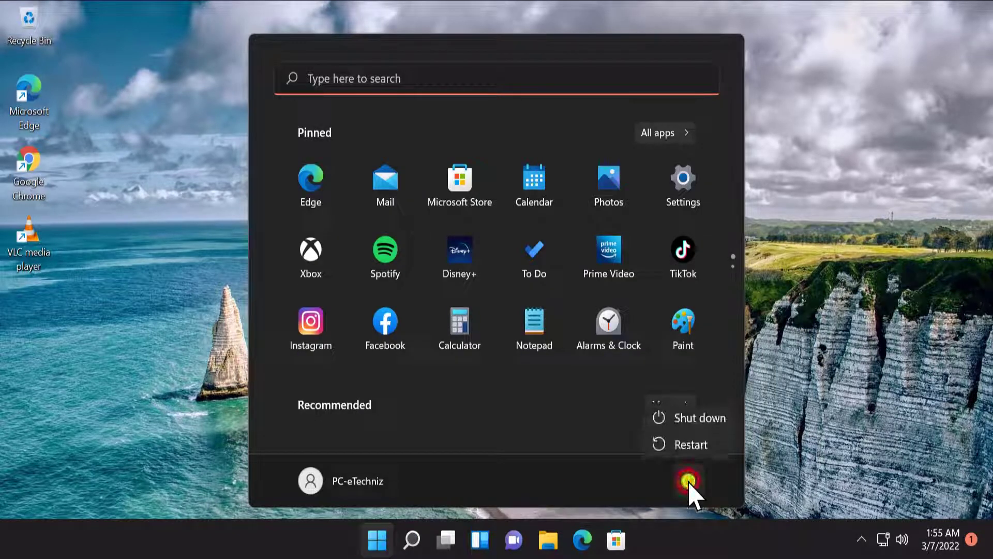
{"action": "left_click", "coordinate": [794, 393]}
{"action": "left_click", "coordinate": [817, 310]}
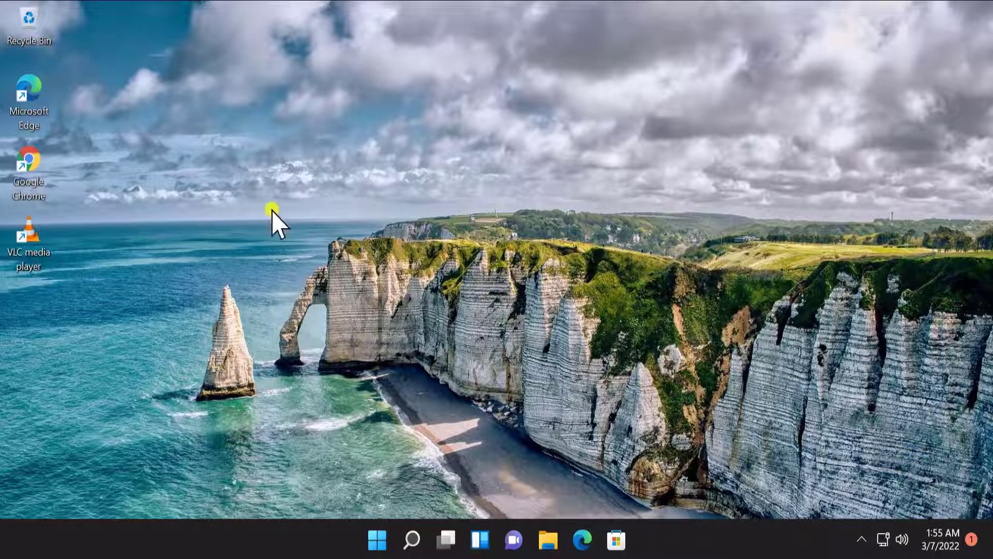
{"action": "double_click", "coordinate": [23, 176]}
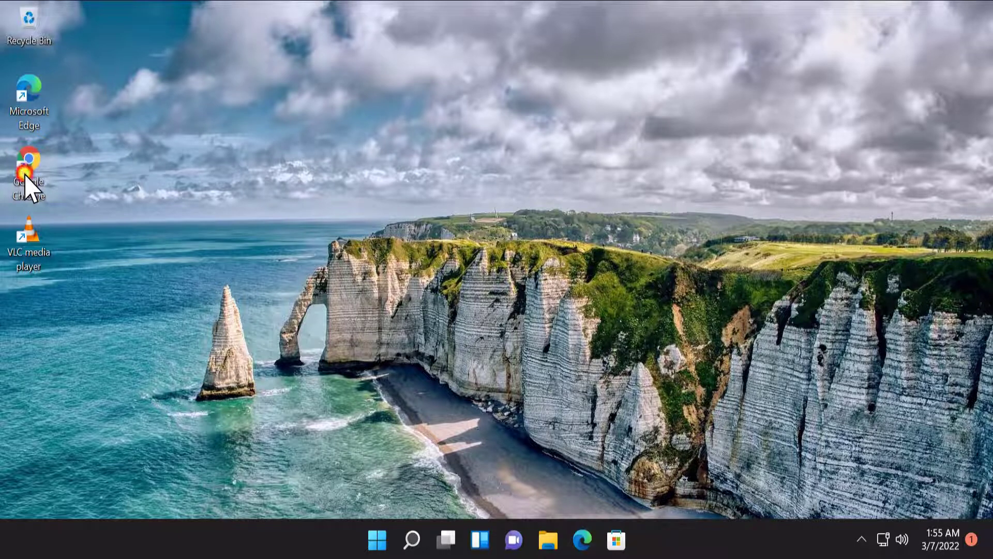
{"action": "key", "text": "shift+F10"}
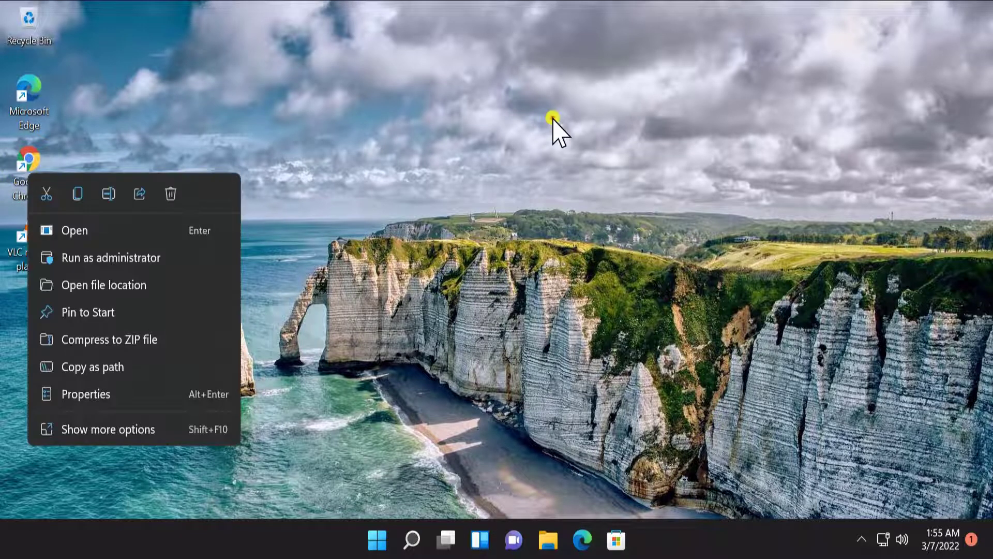
{"action": "left_click", "coordinate": [554, 119]}
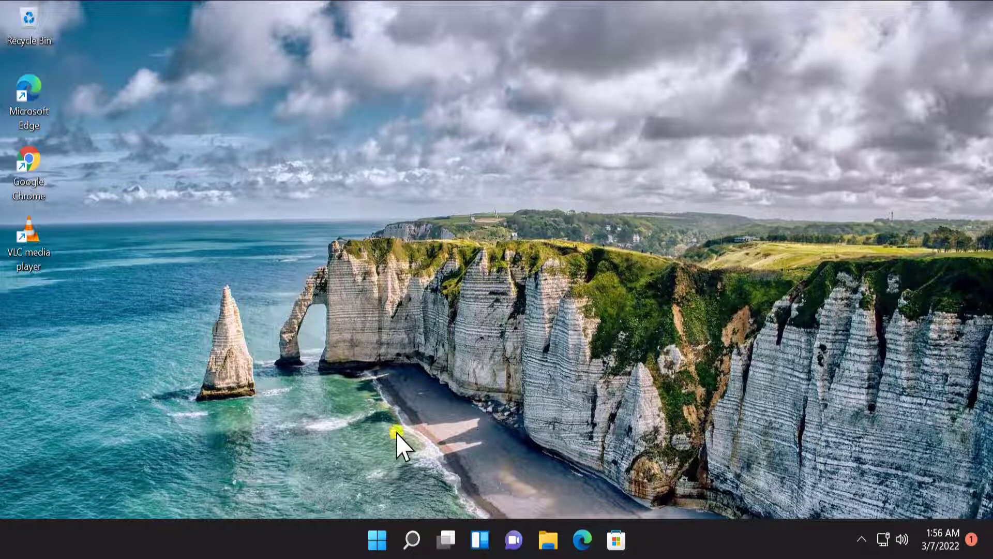
{"action": "left_click", "coordinate": [374, 543]}
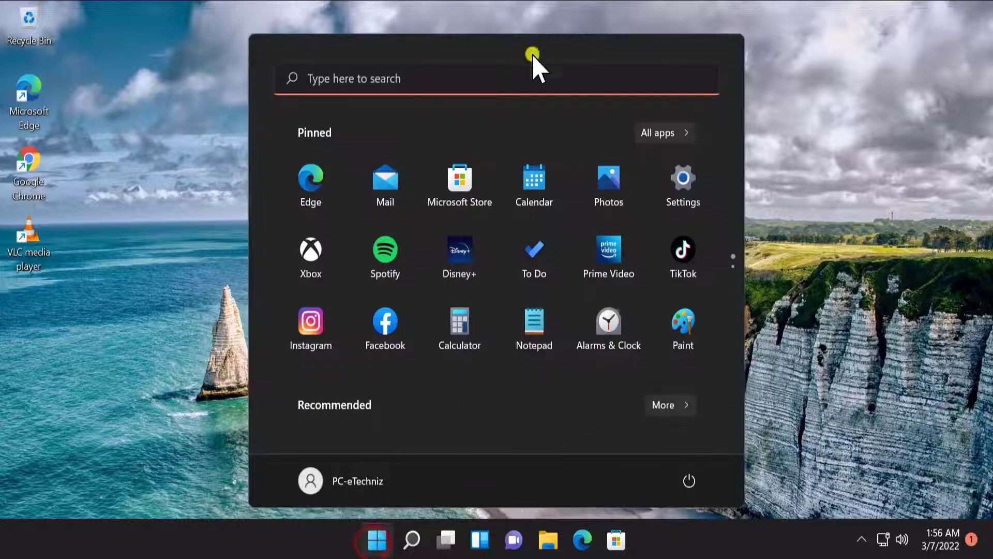
{"action": "left_click", "coordinate": [490, 78]}
{"action": "type", "text": "cmd"}
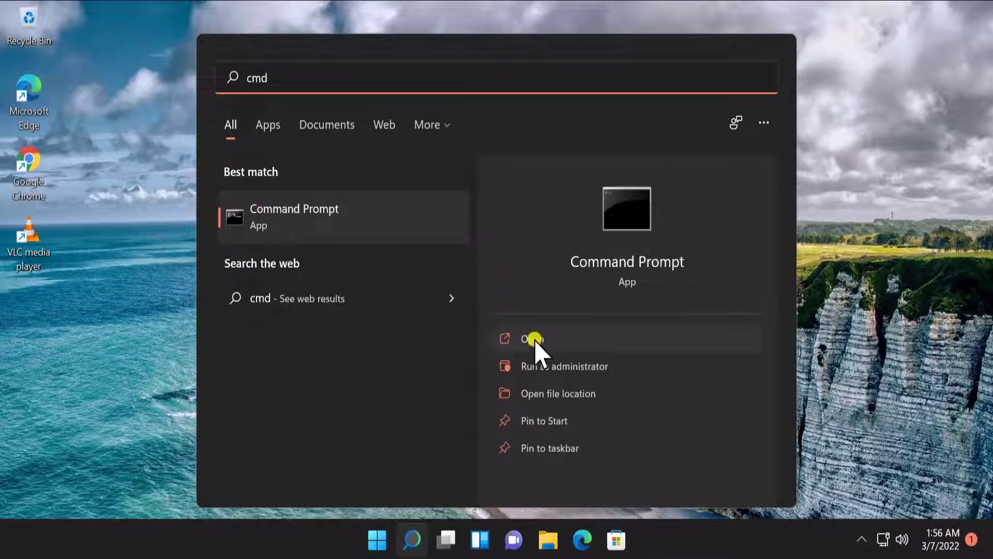
{"action": "left_click", "coordinate": [557, 338]}
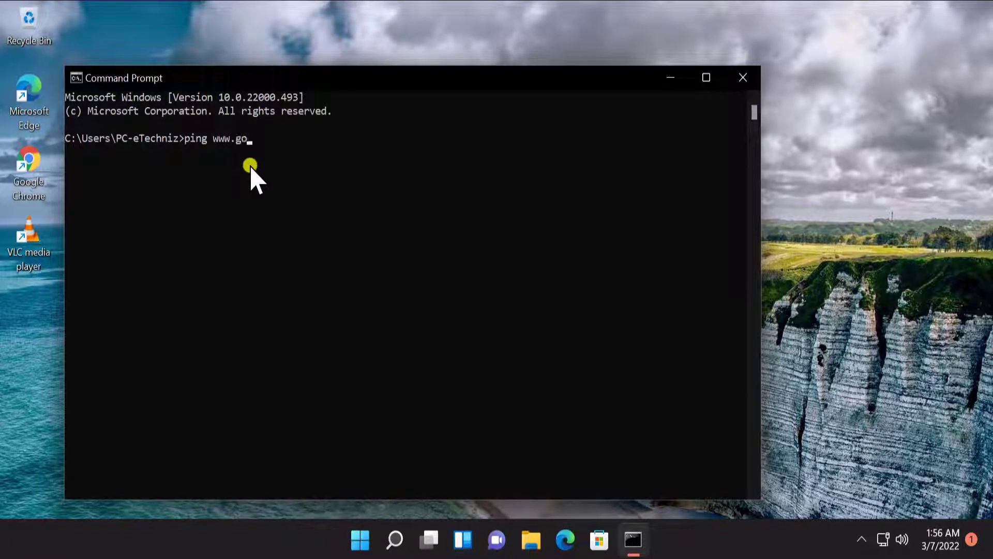
{"action": "key", "text": "Return"}
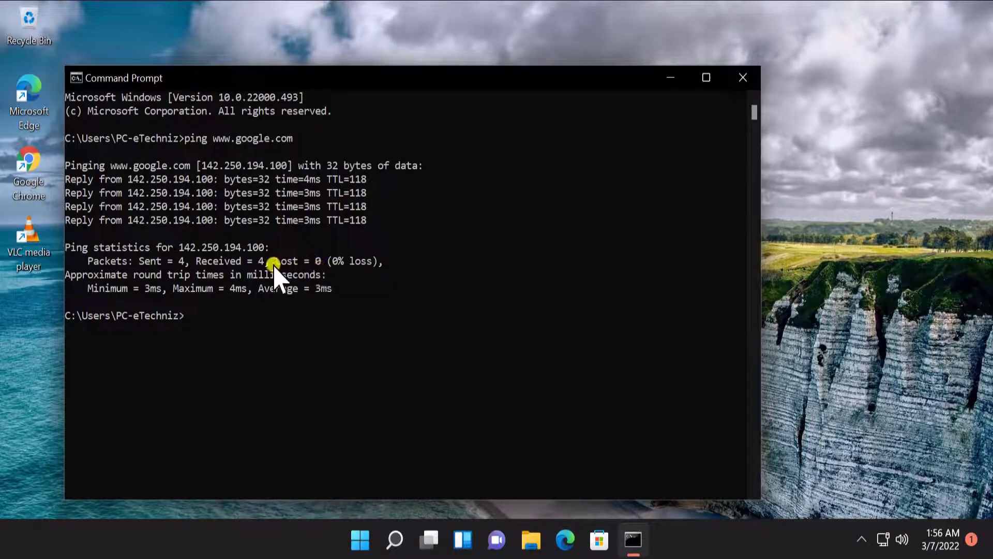
{"action": "left_click_drag", "start_coordinate": [275, 261], "coordinate": [355, 261]}
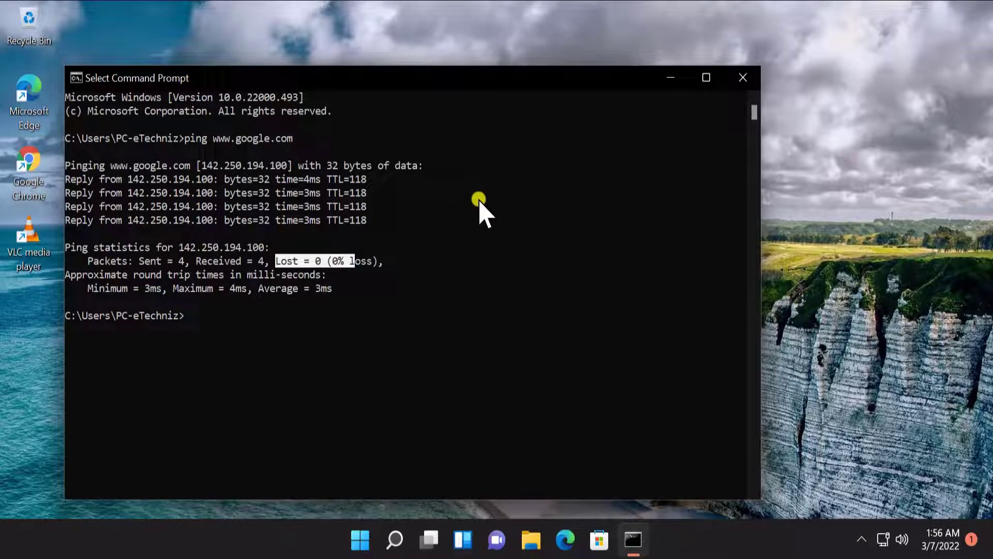
{"action": "left_click", "coordinate": [746, 80]}
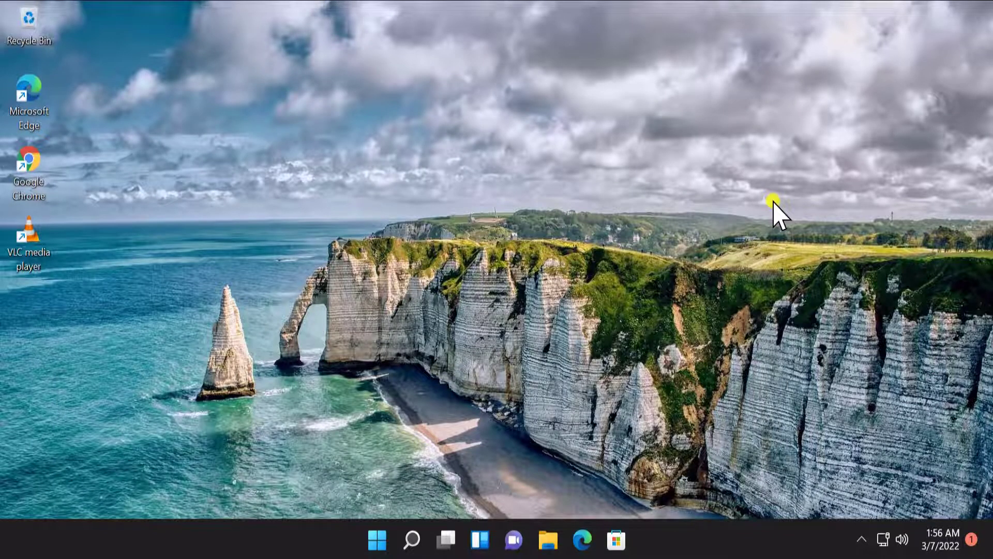
Open the Windows Update page in the Settings app.
{"action": "left_click", "coordinate": [380, 542]}
{"action": "left_click", "coordinate": [688, 191]}
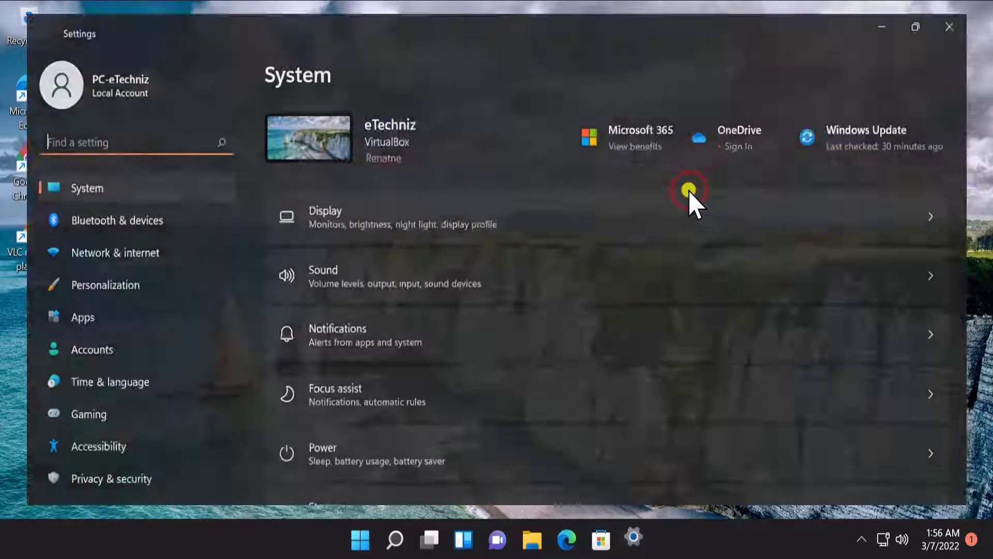
{"action": "scroll", "coordinate": [140, 439], "scroll_direction": "down", "scroll_amount": 1}
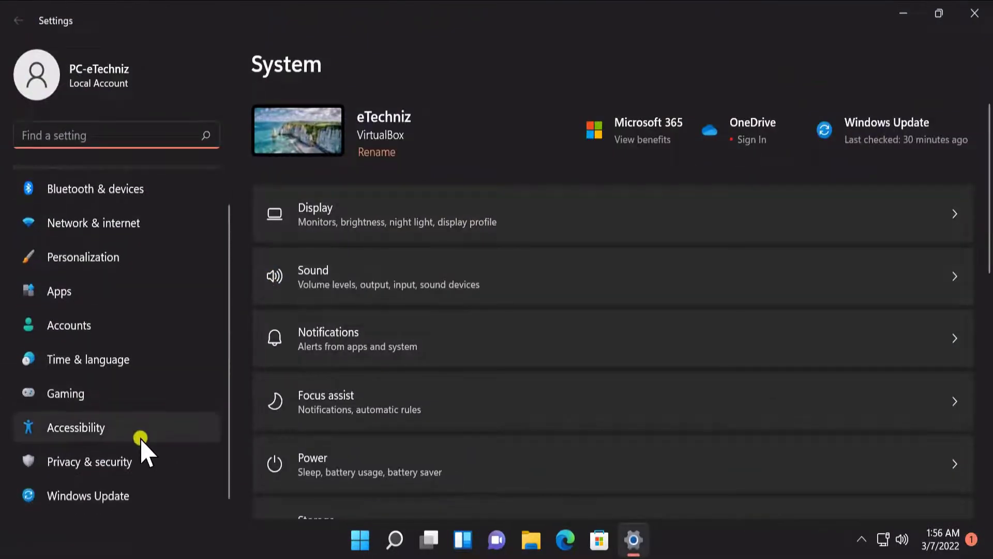
{"action": "left_click", "coordinate": [127, 496]}
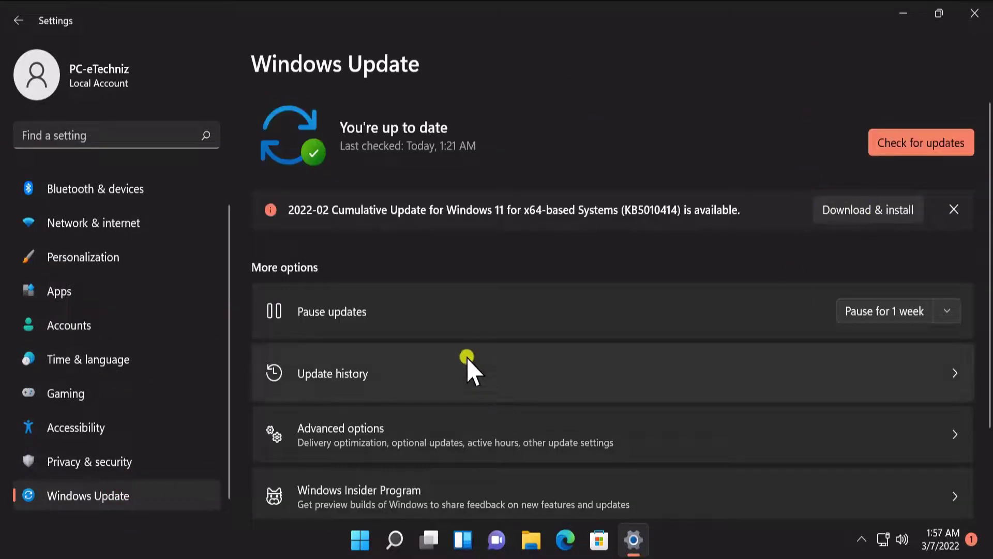
Dismiss the notice for the 2022-02 Cumulative Update (KB5010414) and pause updates for 2 weeks.
{"action": "left_click", "coordinate": [950, 312]}
{"action": "left_click", "coordinate": [954, 210]}
{"action": "left_click", "coordinate": [946, 242]}
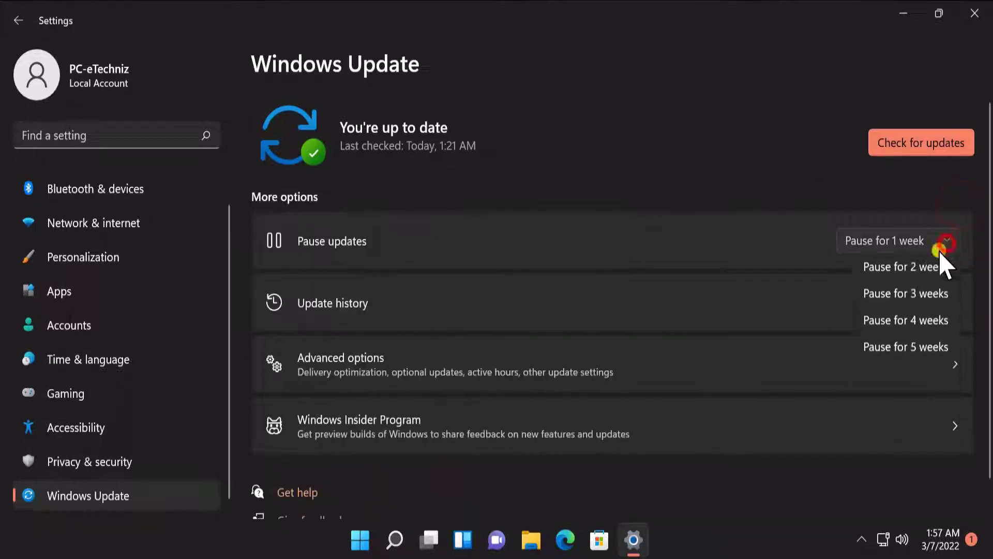
{"action": "left_click", "coordinate": [914, 269]}
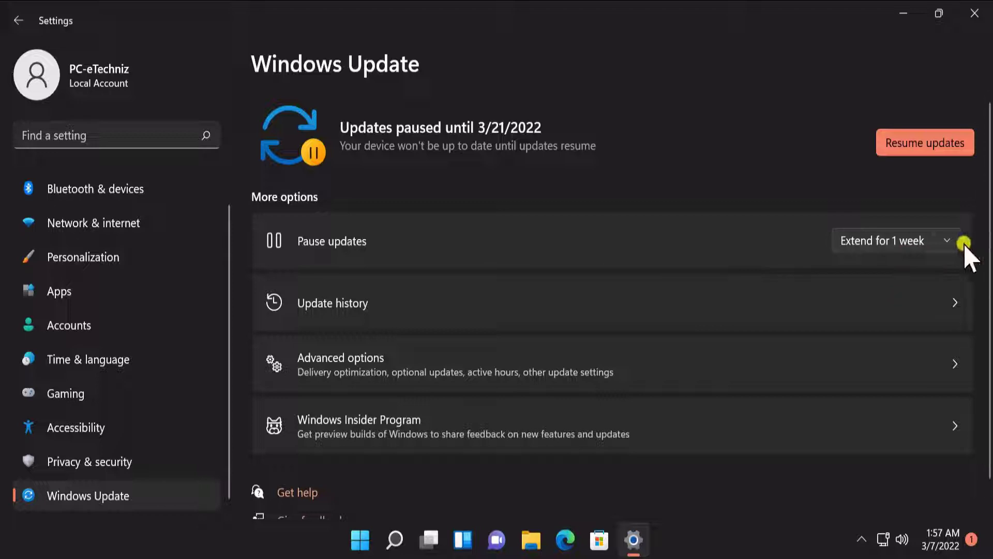
Resume the paused updates so Windows checks for updates, and close Settings.
{"action": "left_click", "coordinate": [944, 240]}
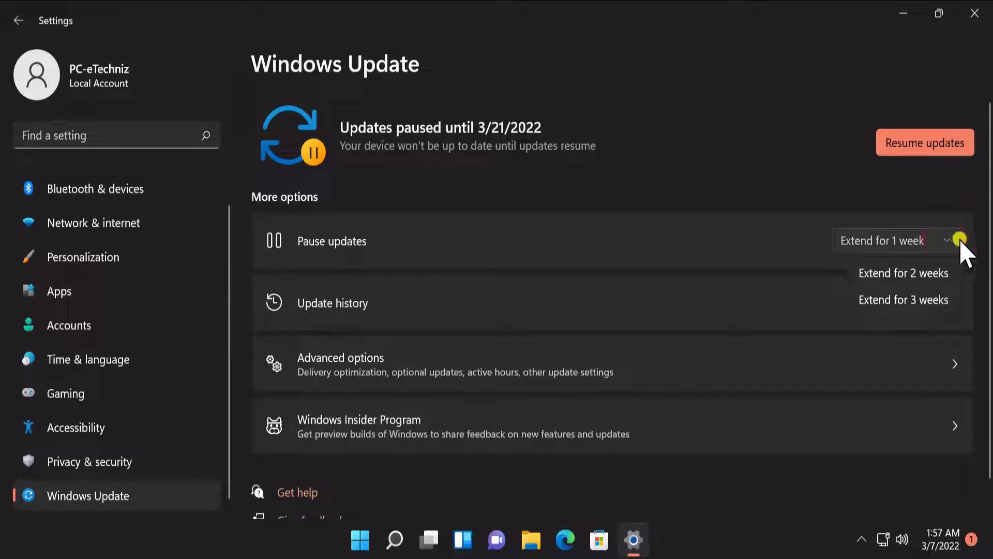
{"action": "left_click", "coordinate": [887, 198]}
{"action": "left_click", "coordinate": [912, 145]}
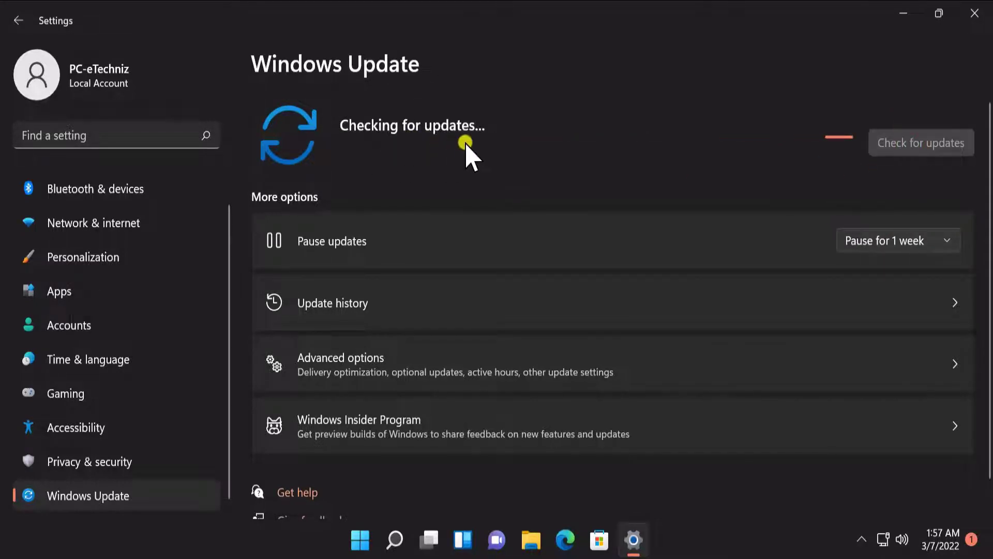
{"action": "left_click", "coordinate": [973, 23]}
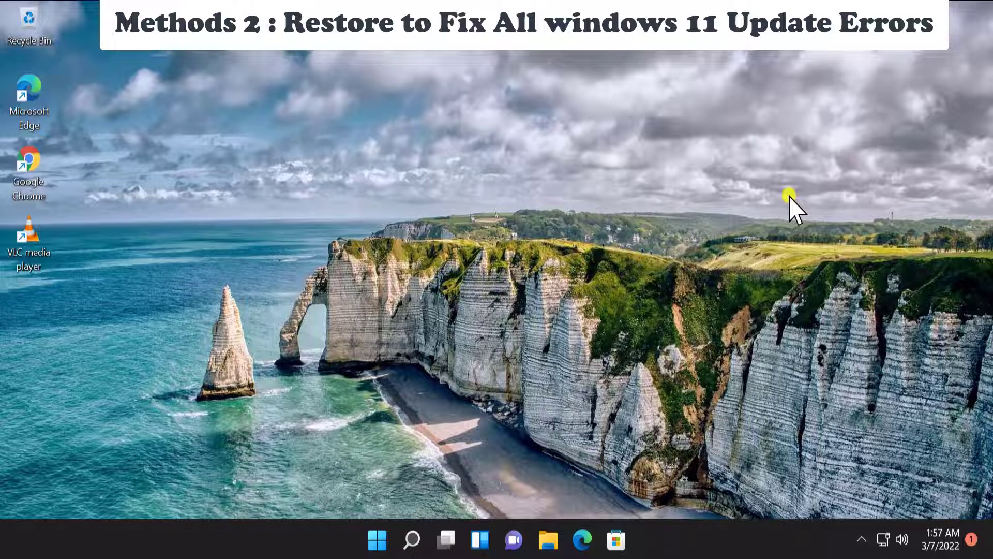
Launch System Restore with the rstrui command and proceed to the list of available restore points.
{"action": "left_click", "coordinate": [376, 541]}
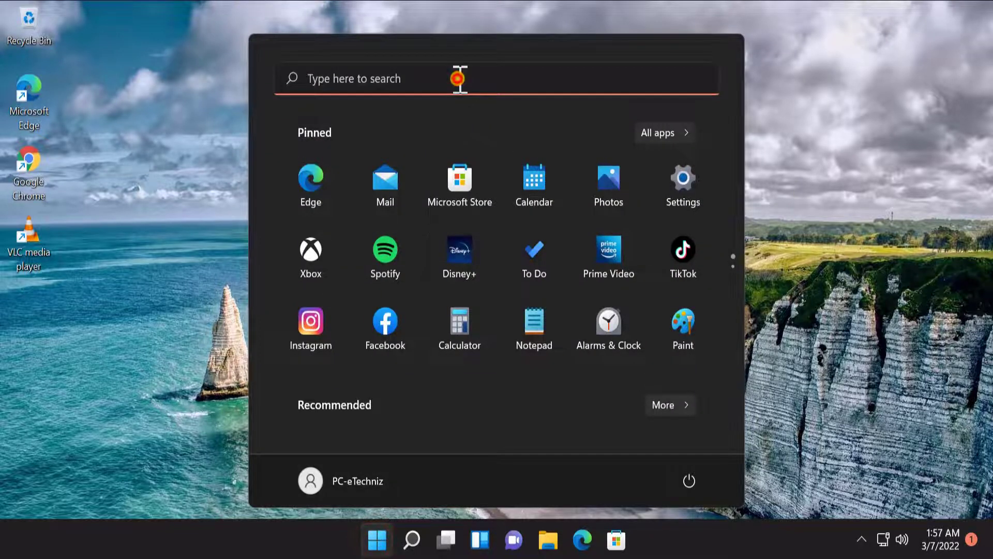
{"action": "left_click", "coordinate": [457, 78]}
{"action": "type", "text": "rstr"}
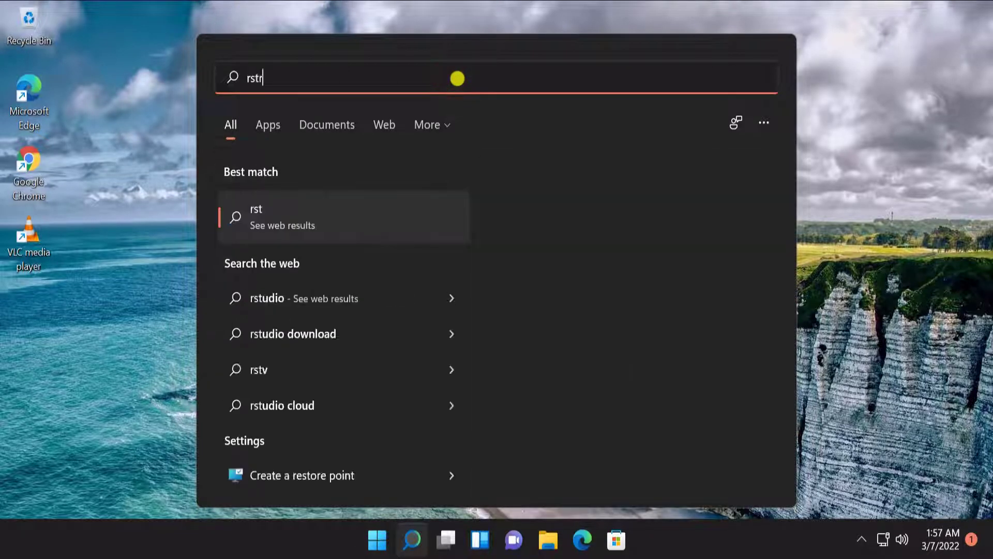
{"action": "type", "text": "ui"}
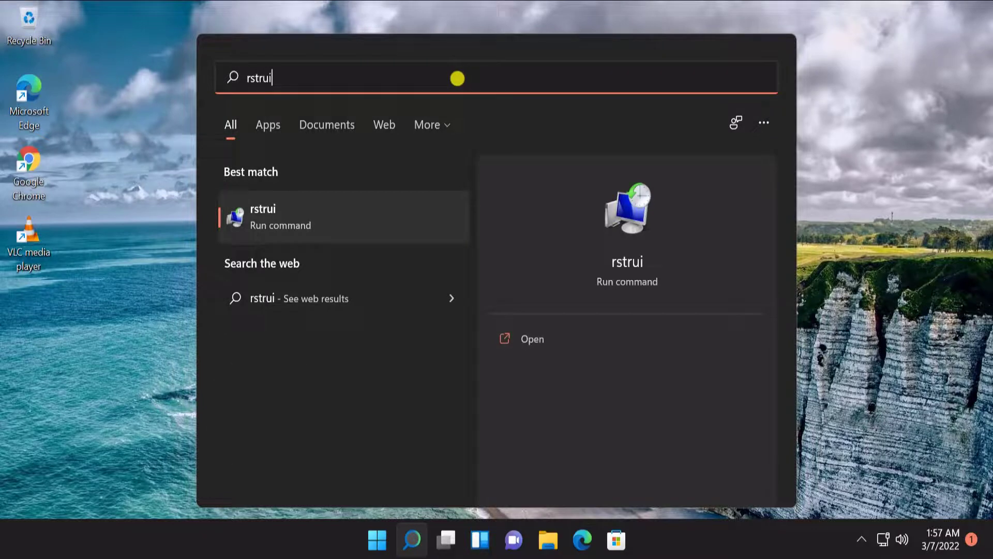
{"action": "left_click", "coordinate": [658, 344]}
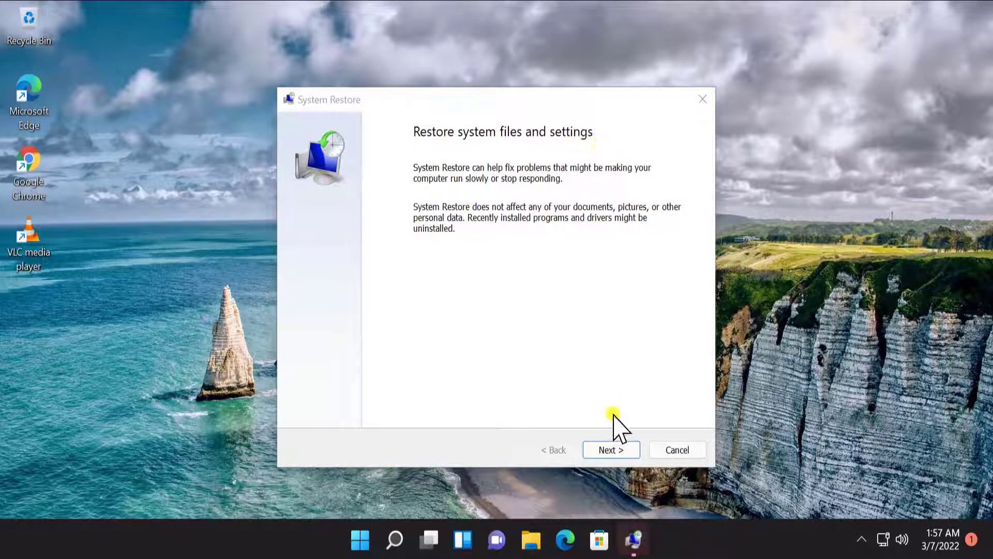
{"action": "left_click", "coordinate": [625, 450]}
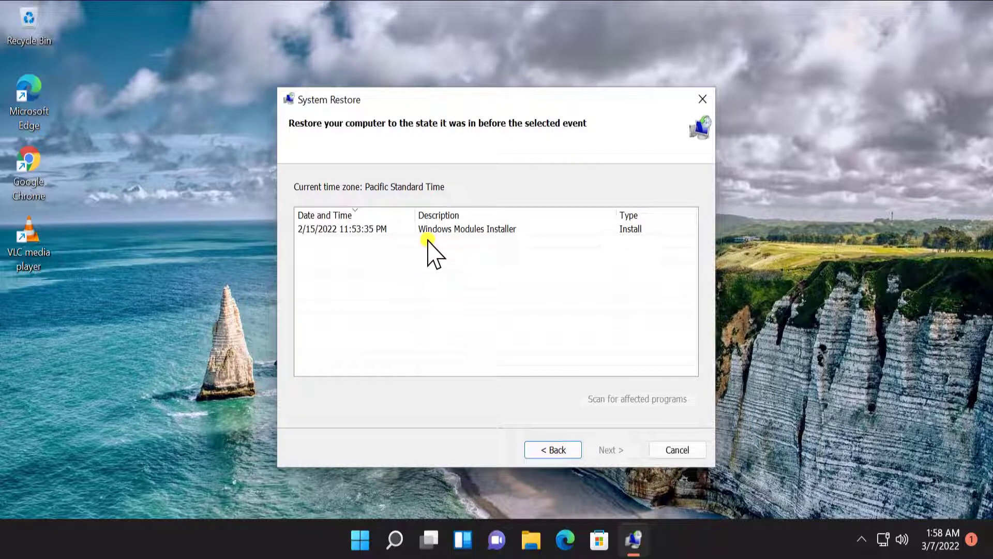
Scan the 2/15/2022 11:53:35 PM restore point for affected programs and drivers, and close System Restore without restoring.
{"action": "left_click", "coordinate": [325, 231]}
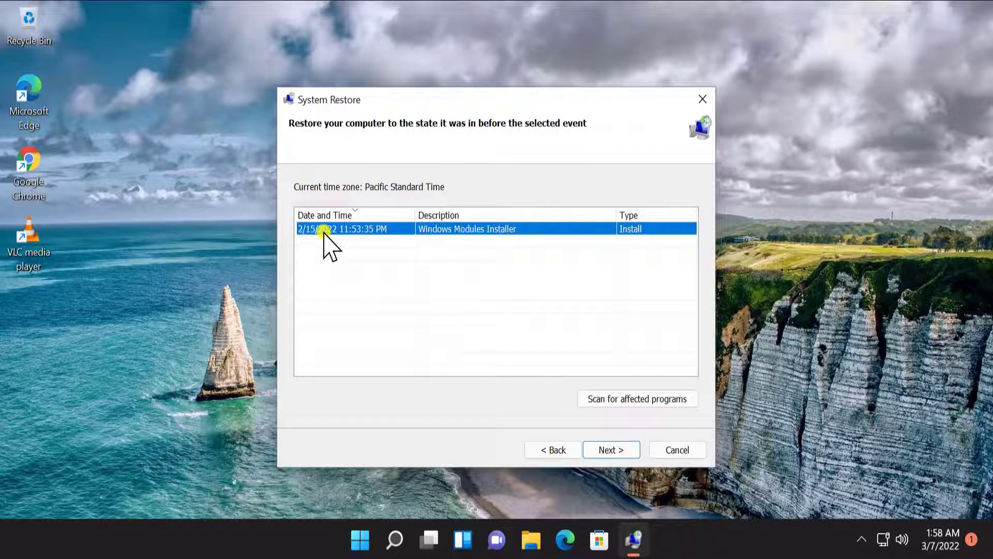
{"action": "left_click", "coordinate": [653, 402]}
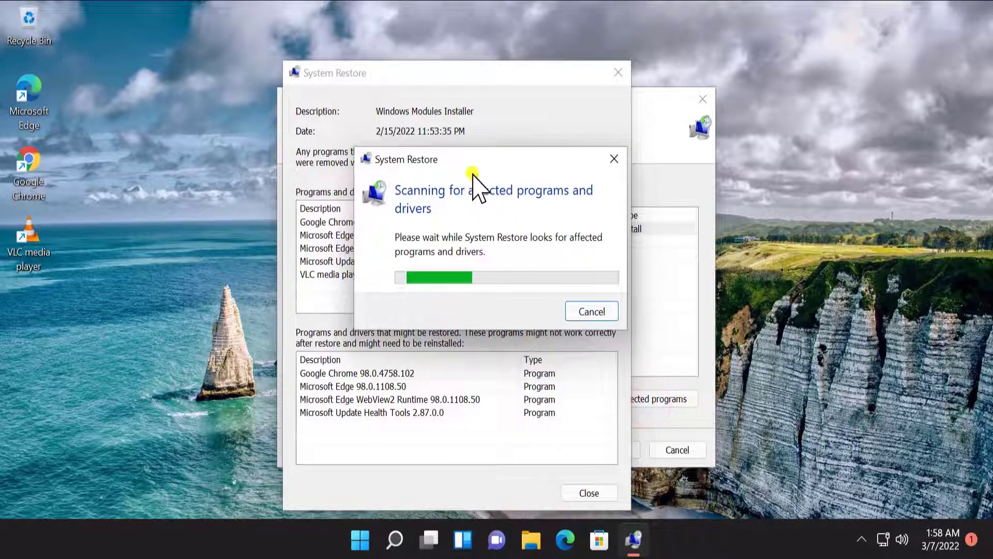
{"action": "left_click_drag", "start_coordinate": [468, 164], "coordinate": [618, 185]}
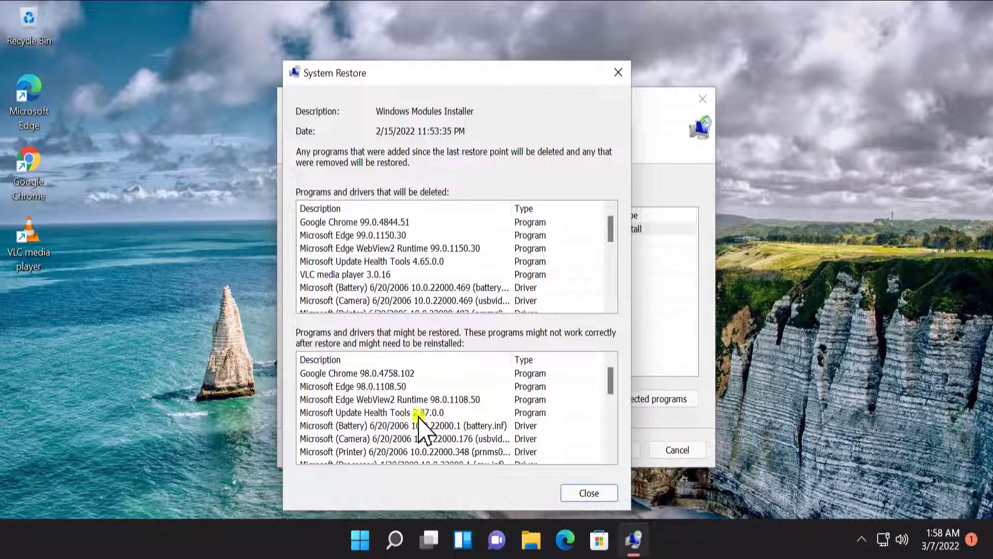
{"action": "scroll", "coordinate": [456, 422], "scroll_direction": "down", "scroll_amount": 2}
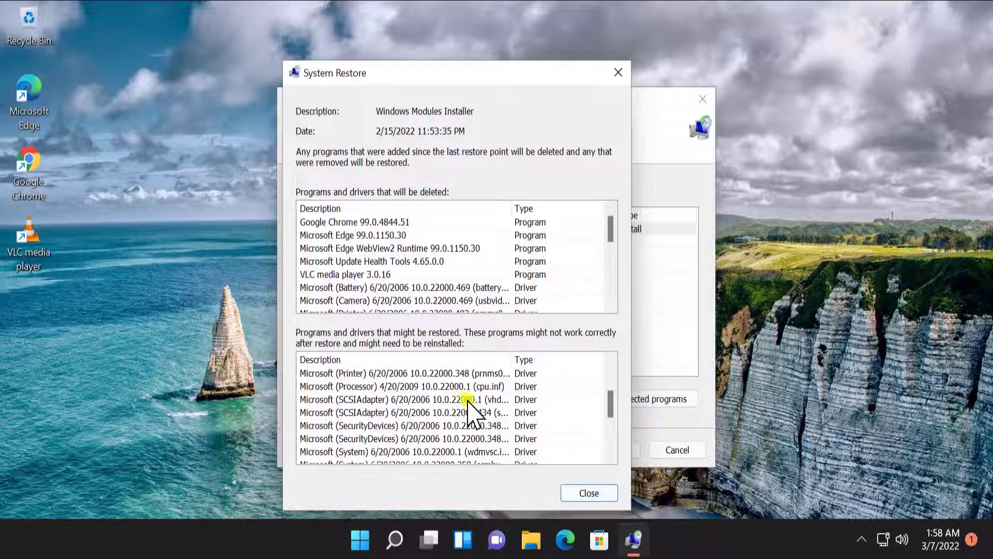
{"action": "left_click", "coordinate": [589, 493]}
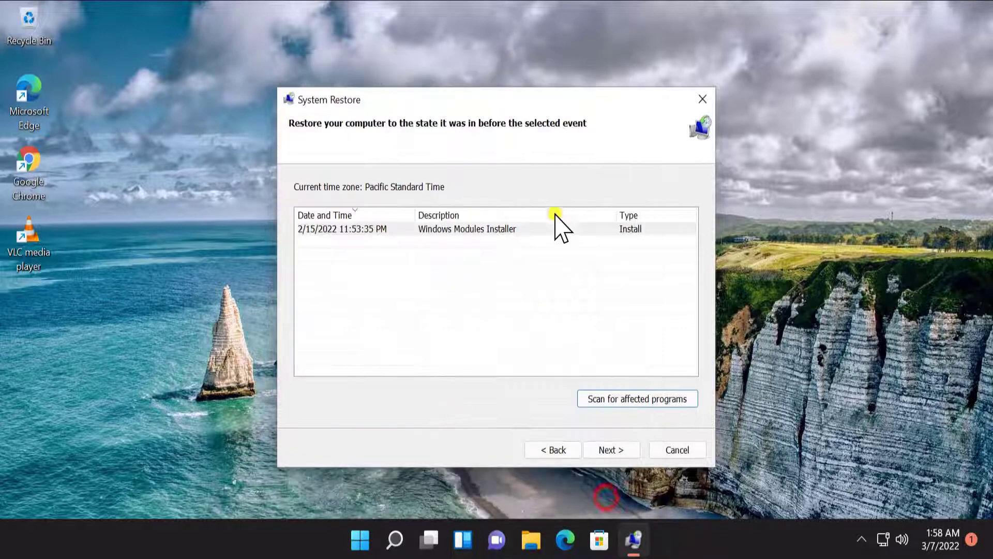
{"action": "left_click", "coordinate": [536, 229]}
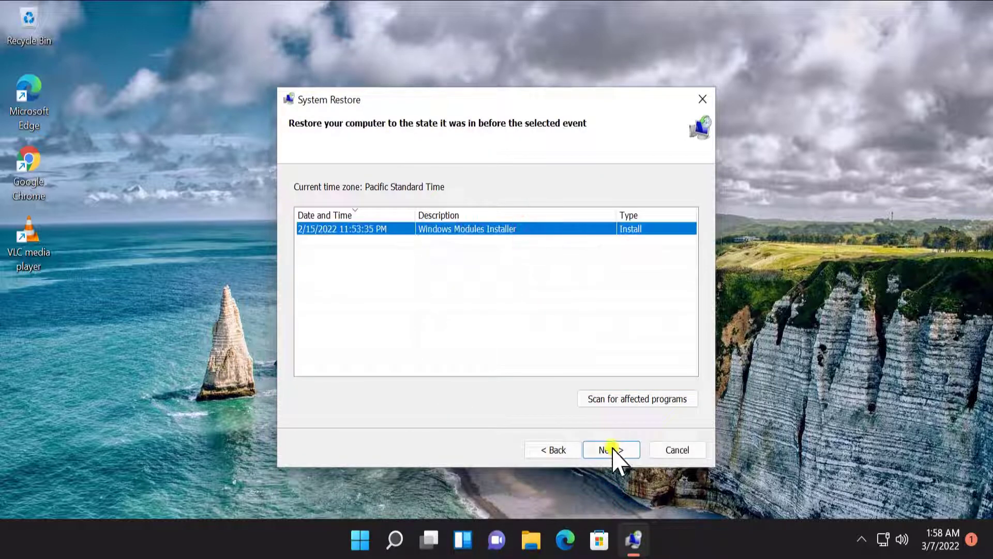
{"action": "left_click", "coordinate": [701, 108]}
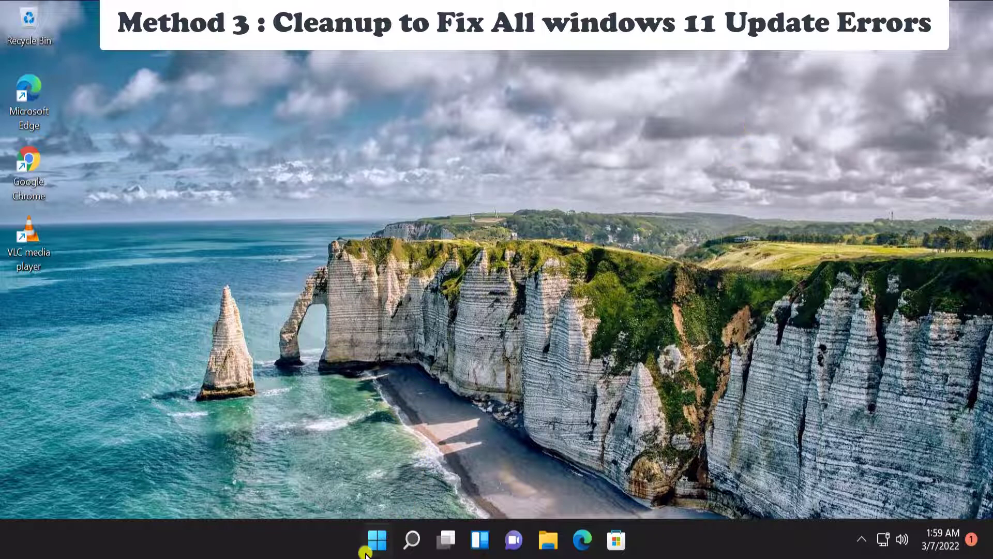
Open Settings and go to the Temporary files page under System storage.
{"action": "left_click", "coordinate": [375, 539]}
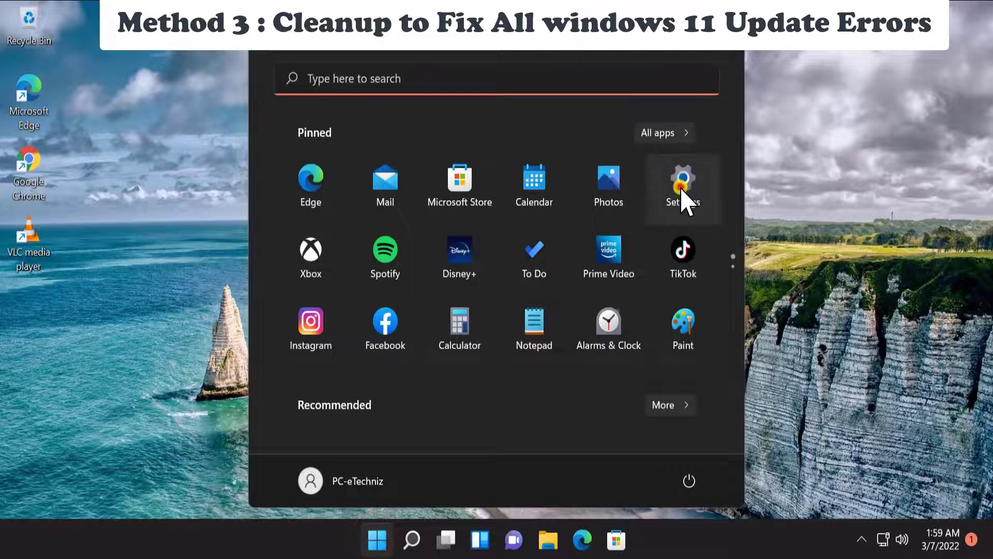
{"action": "left_click", "coordinate": [681, 187]}
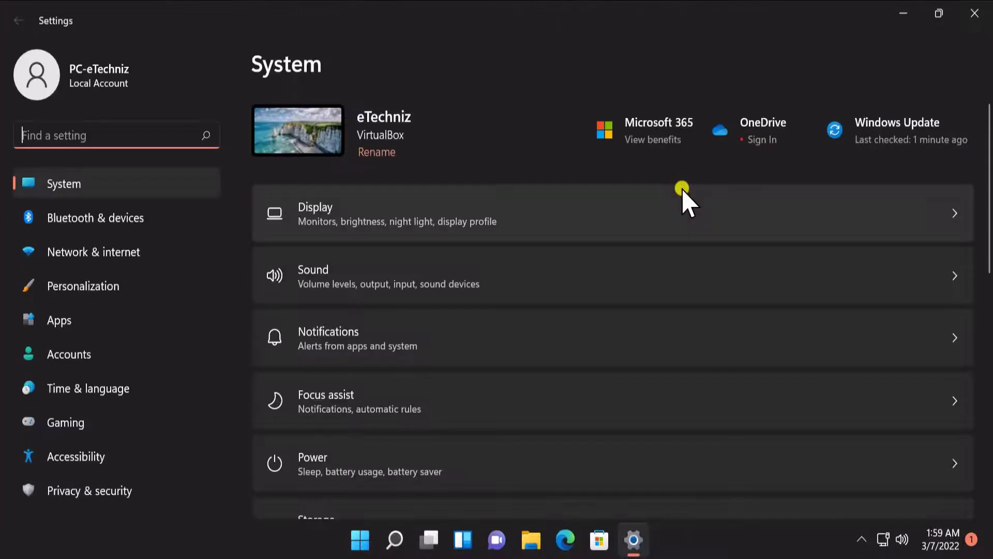
{"action": "scroll", "coordinate": [668, 220], "scroll_direction": "down", "scroll_amount": 3}
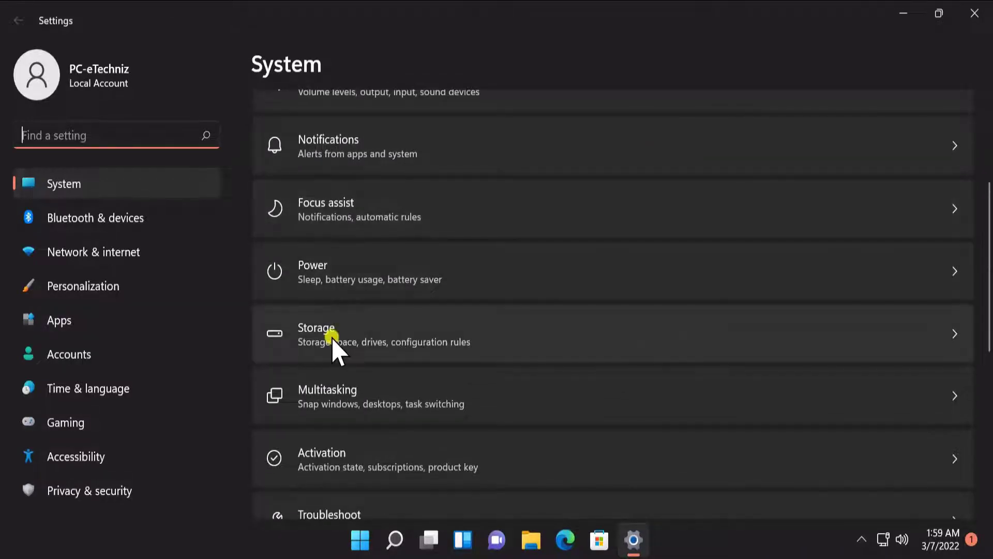
{"action": "left_click", "coordinate": [694, 355]}
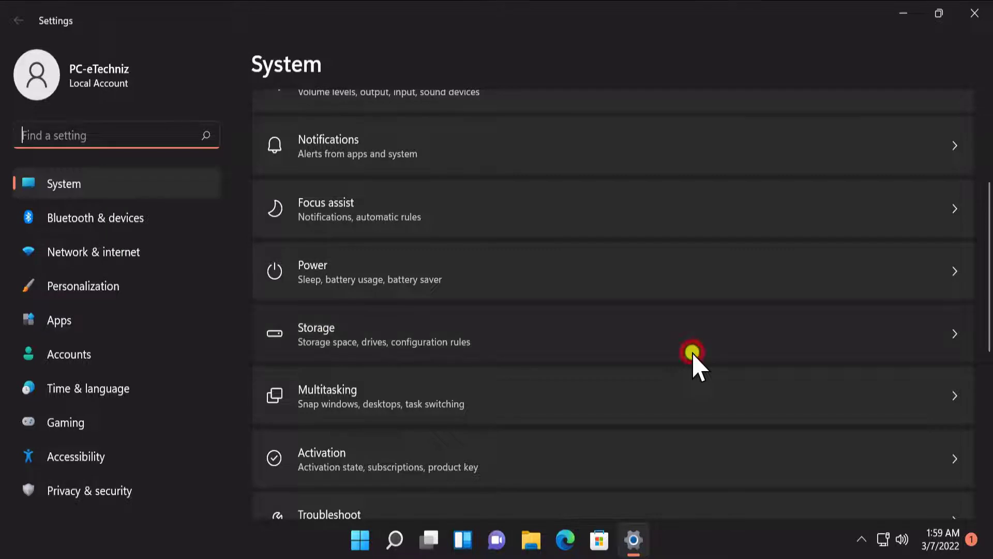
{"action": "scroll", "coordinate": [325, 282], "scroll_direction": "down", "scroll_amount": 1}
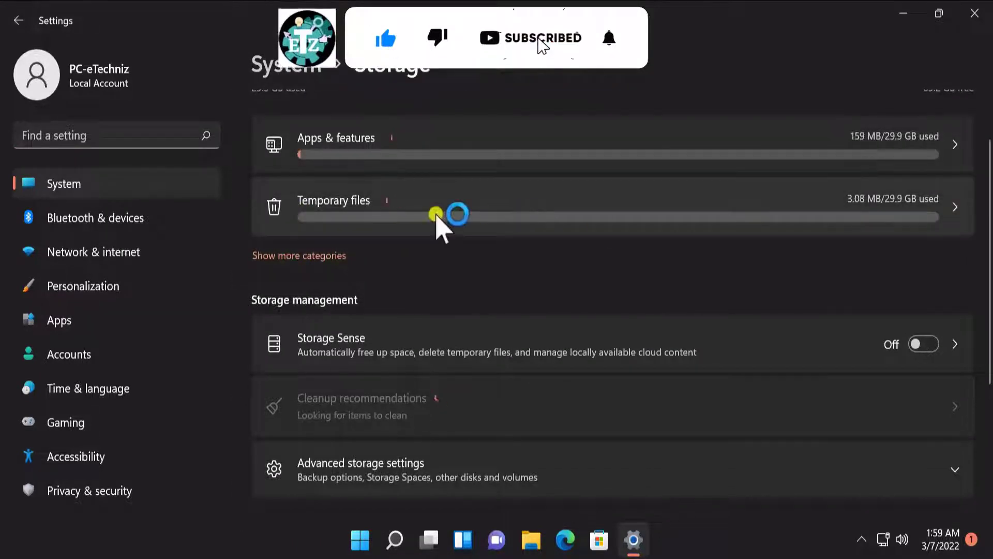
{"action": "left_click", "coordinate": [516, 215]}
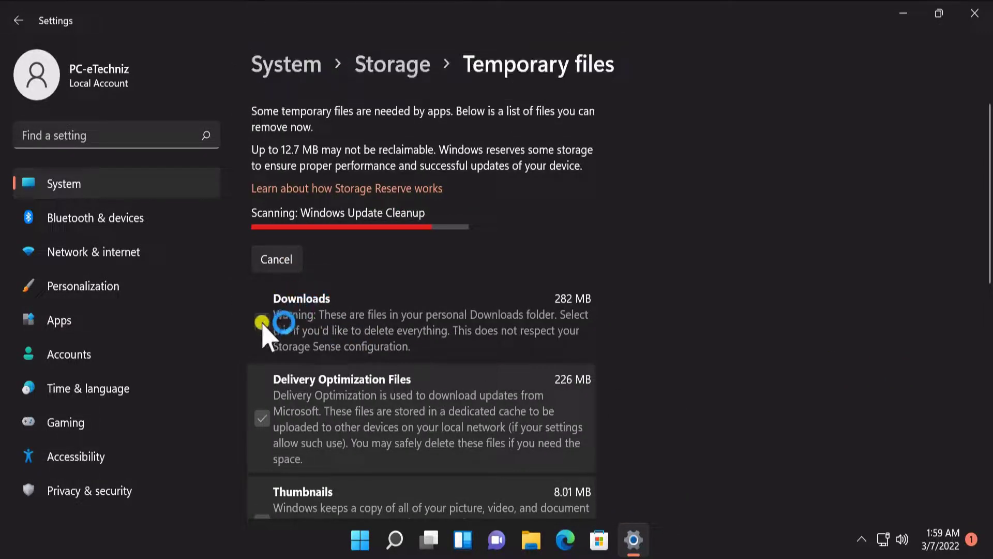
Review the removable temporary file categories, and close Settings without removing any files.
{"action": "scroll", "coordinate": [463, 341], "scroll_direction": "down", "scroll_amount": 4}
{"action": "scroll", "coordinate": [721, 351], "scroll_direction": "down", "scroll_amount": 8}
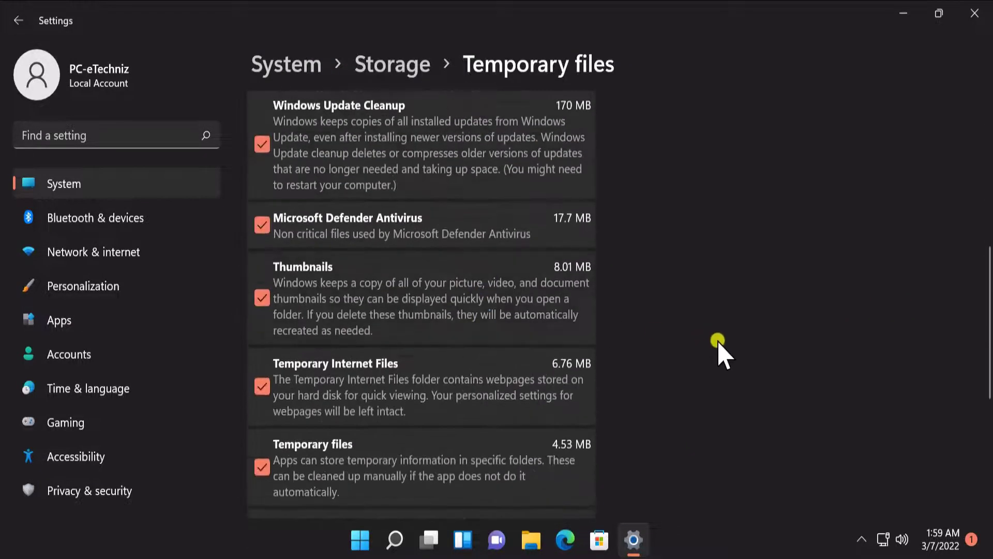
{"action": "scroll", "coordinate": [727, 362], "scroll_direction": "up", "scroll_amount": 11}
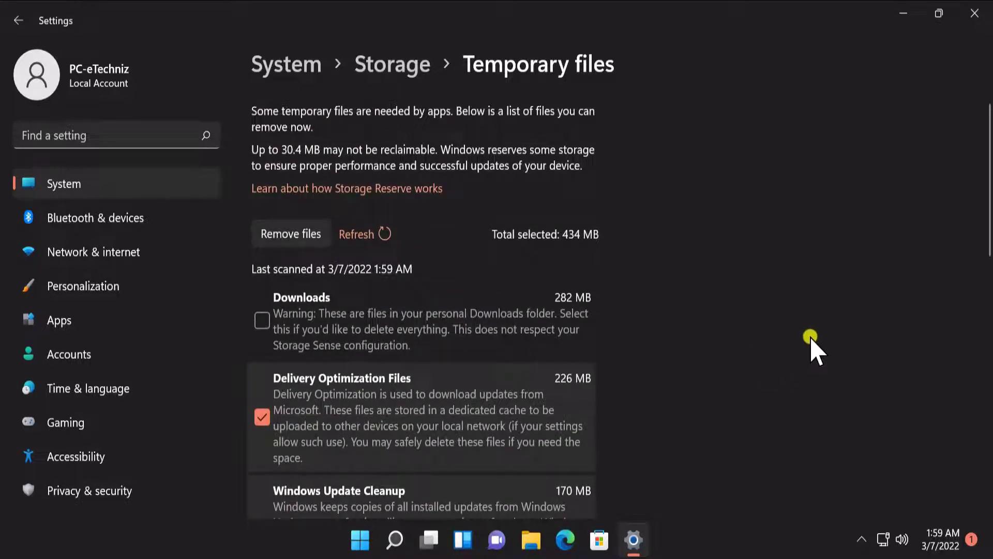
{"action": "left_click", "coordinate": [978, 15]}
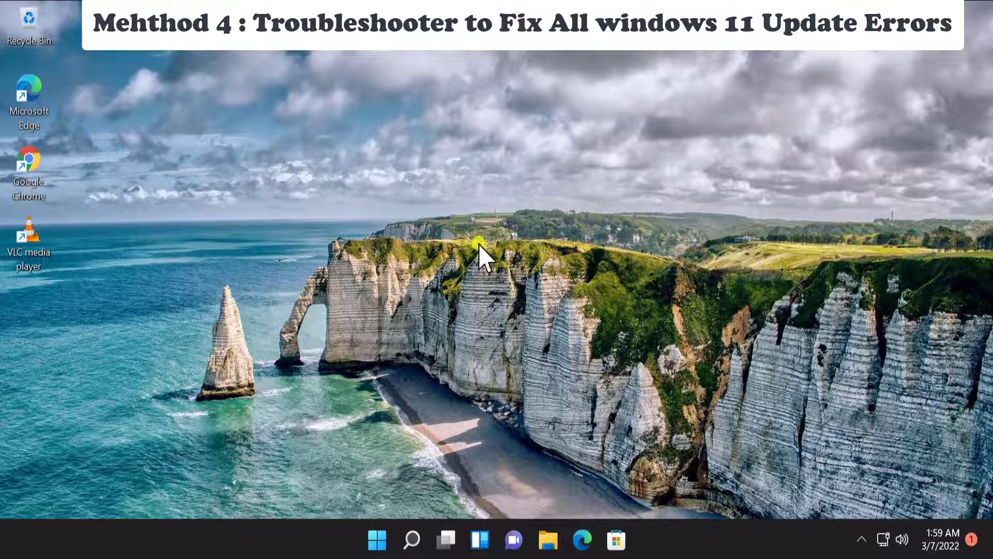
Reopen the Settings app.
{"action": "left_click", "coordinate": [377, 539]}
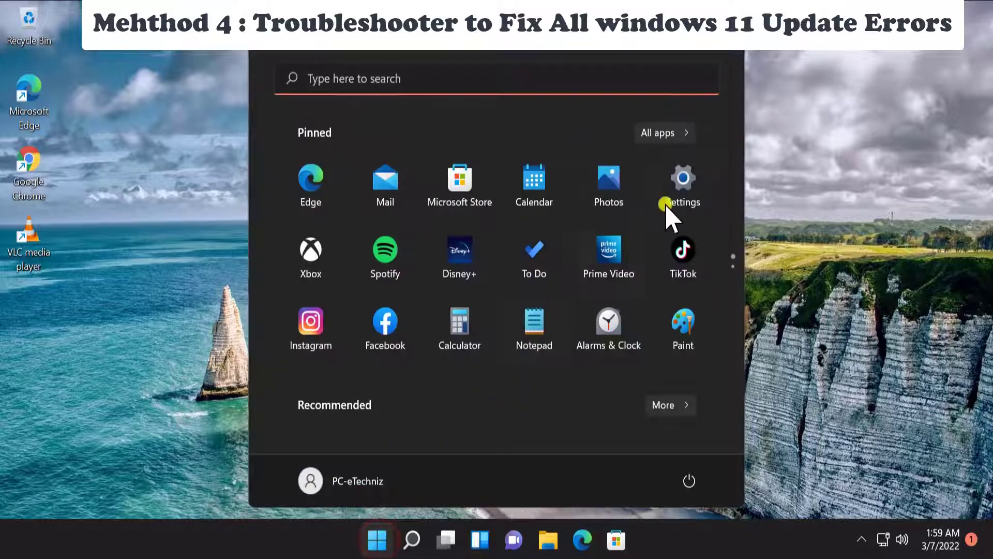
{"action": "left_click", "coordinate": [672, 200]}
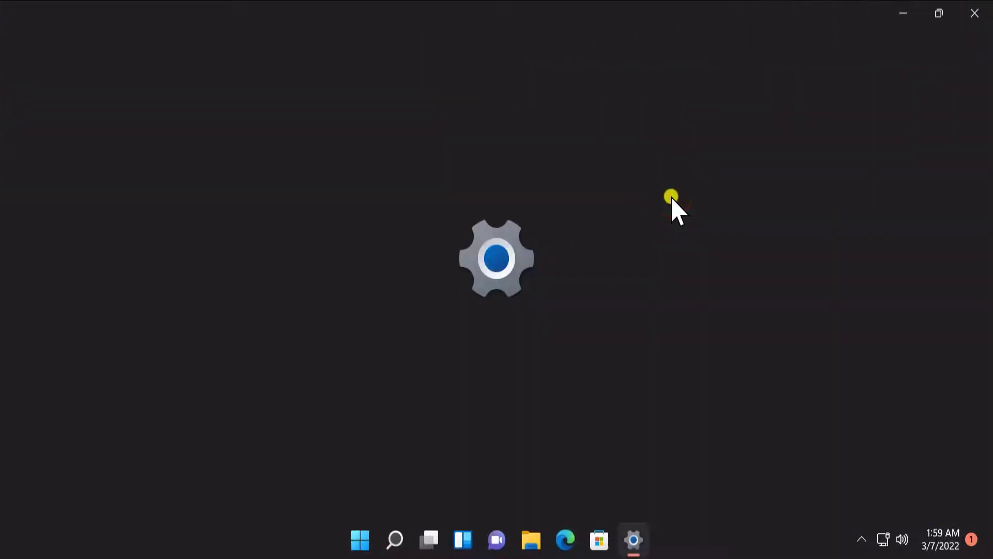
{"action": "scroll", "coordinate": [155, 290], "scroll_direction": "down", "scroll_amount": 1}
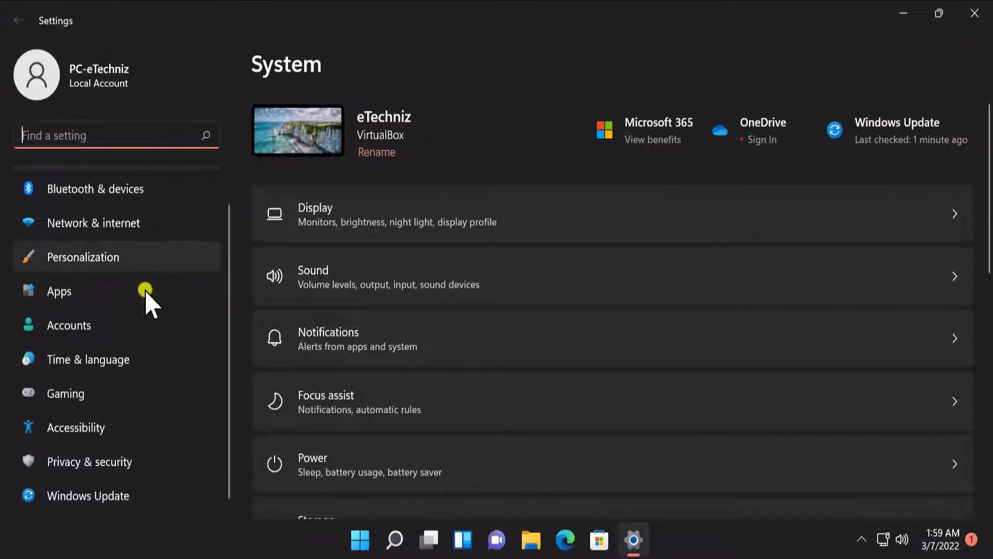
{"action": "left_click", "coordinate": [131, 496]}
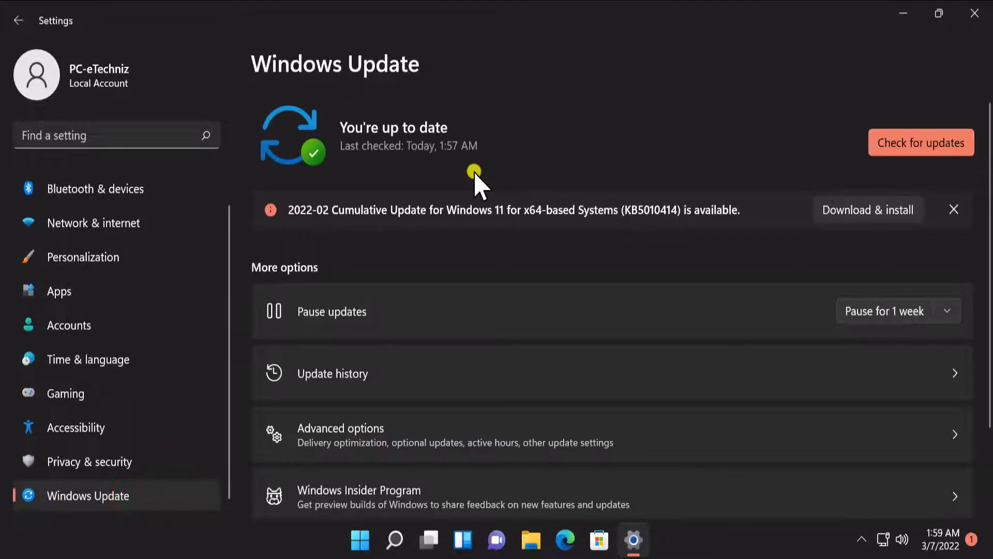
{"action": "key", "text": "alt+Left"}
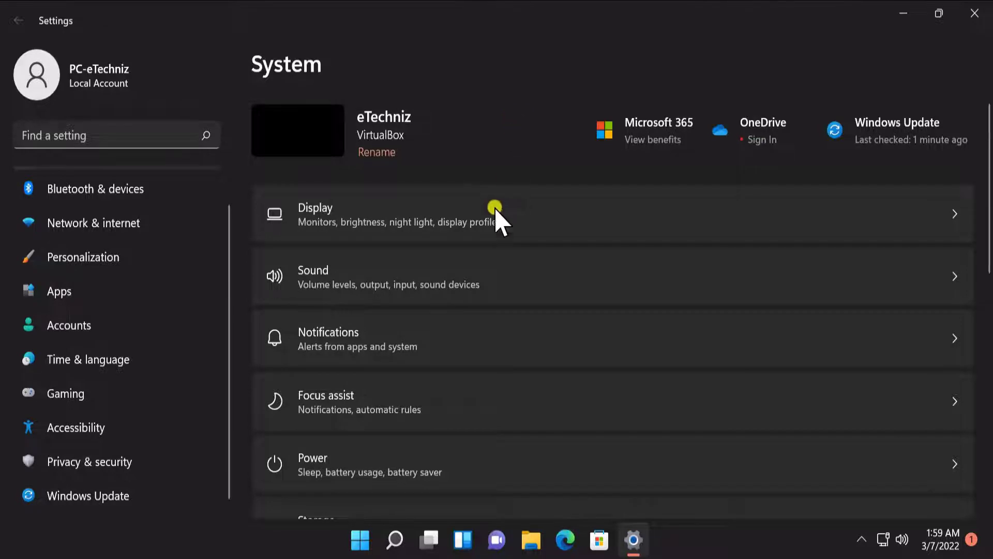
Open the other troubleshooters under System Troubleshoot, locate the Windows Update troubleshooter, and close Settings without running it.
{"action": "scroll", "coordinate": [494, 225], "scroll_direction": "down", "scroll_amount": 6}
{"action": "scroll", "coordinate": [492, 218], "scroll_direction": "down", "scroll_amount": 1}
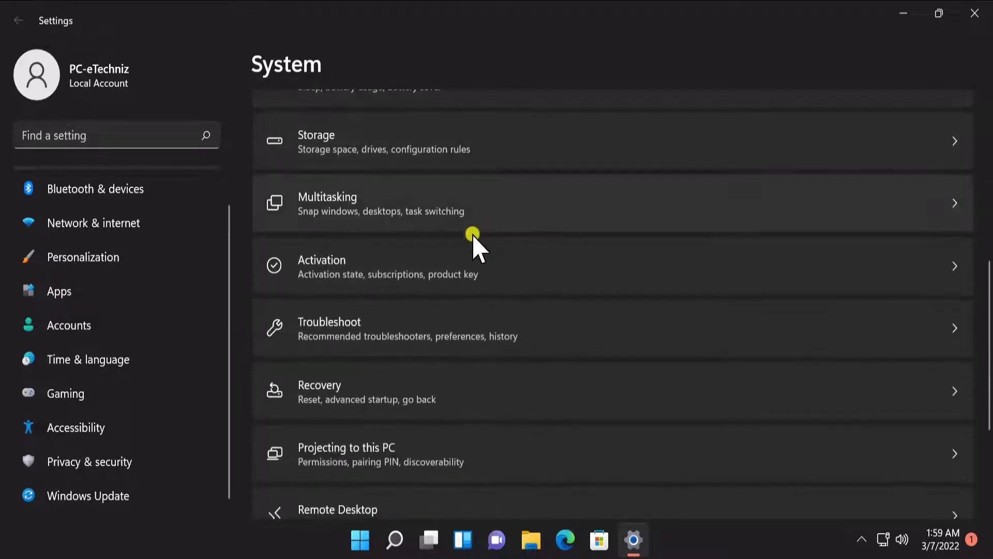
{"action": "left_click", "coordinate": [881, 331]}
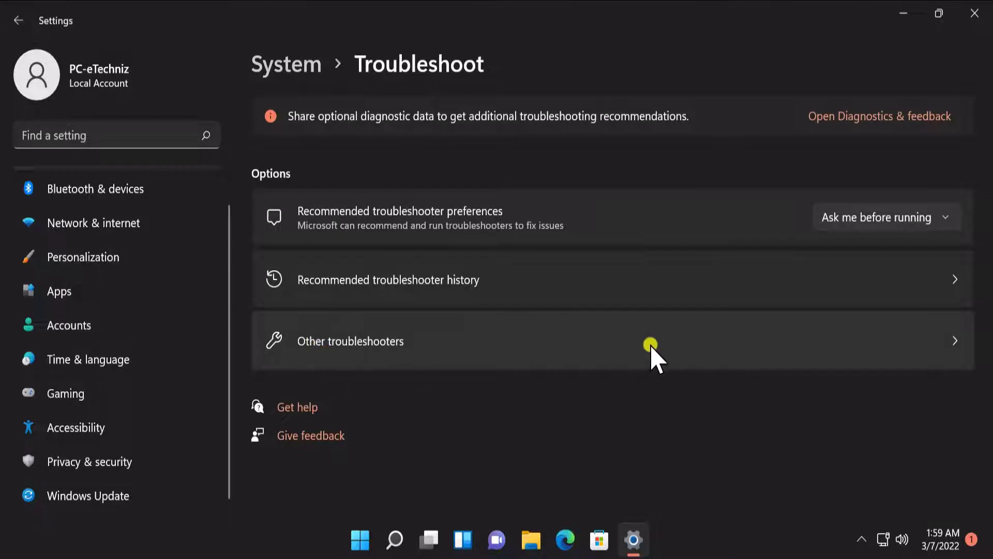
{"action": "left_click", "coordinate": [689, 346]}
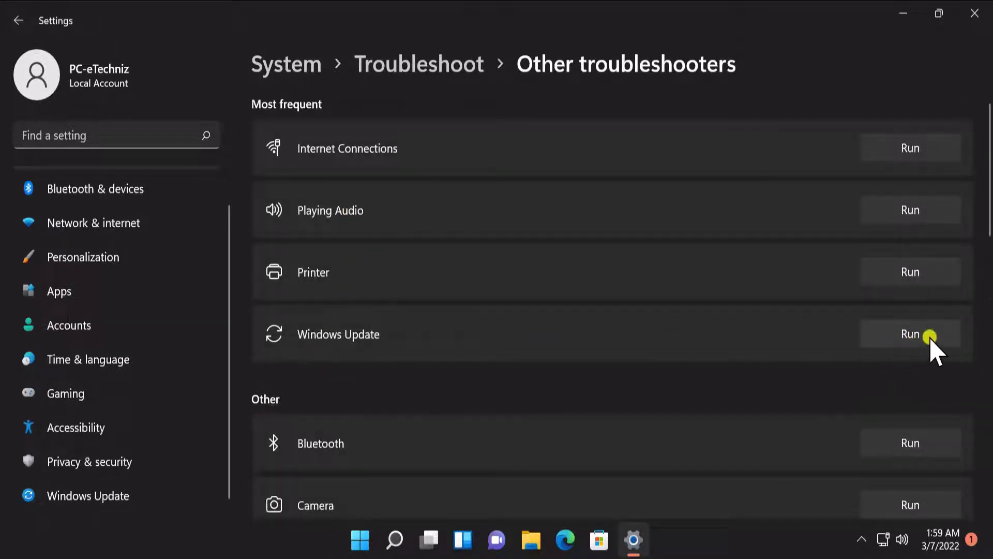
{"action": "left_click", "coordinate": [975, 14]}
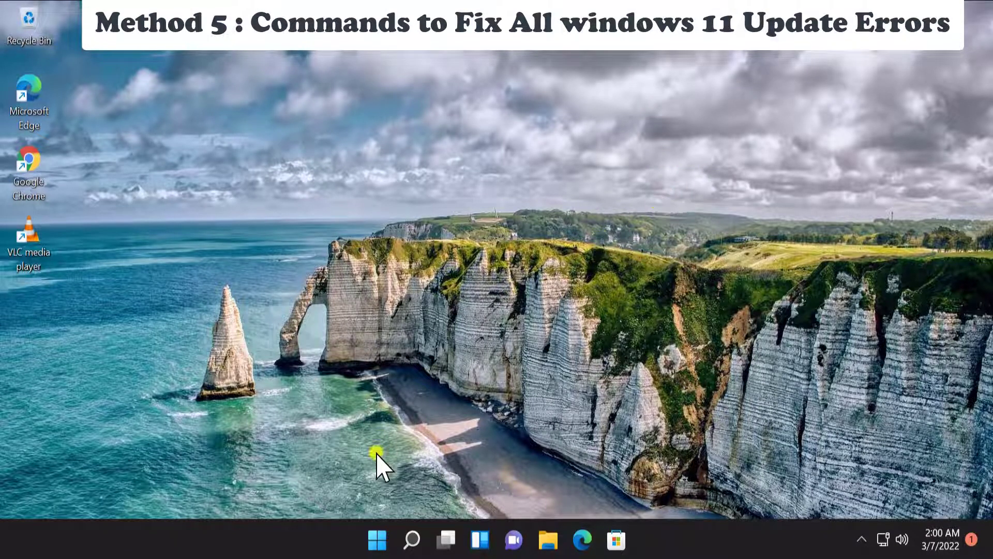
Find Command Prompt by searching for cmd, run it as administrator with User Account Control approval, and close its window.
{"action": "left_click", "coordinate": [378, 541]}
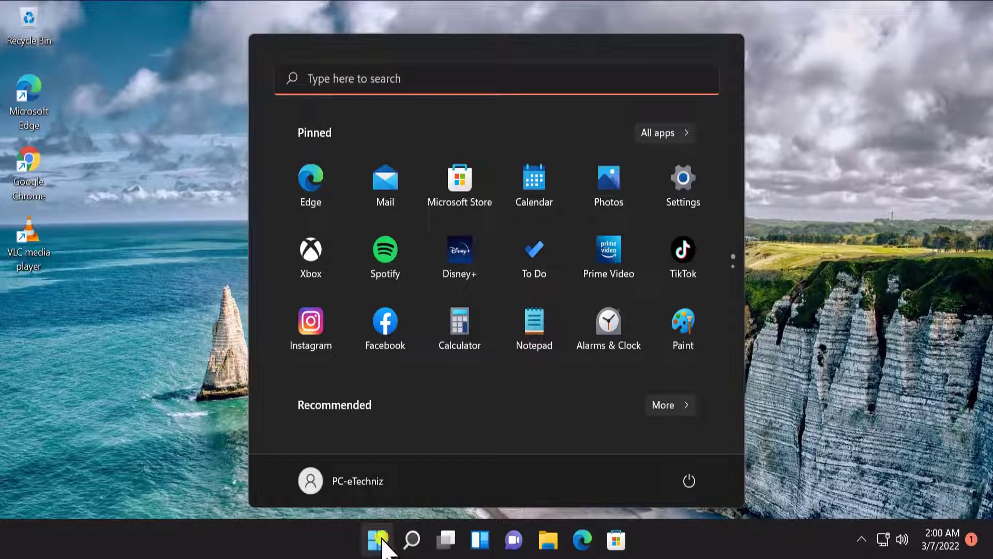
{"action": "left_click", "coordinate": [436, 79]}
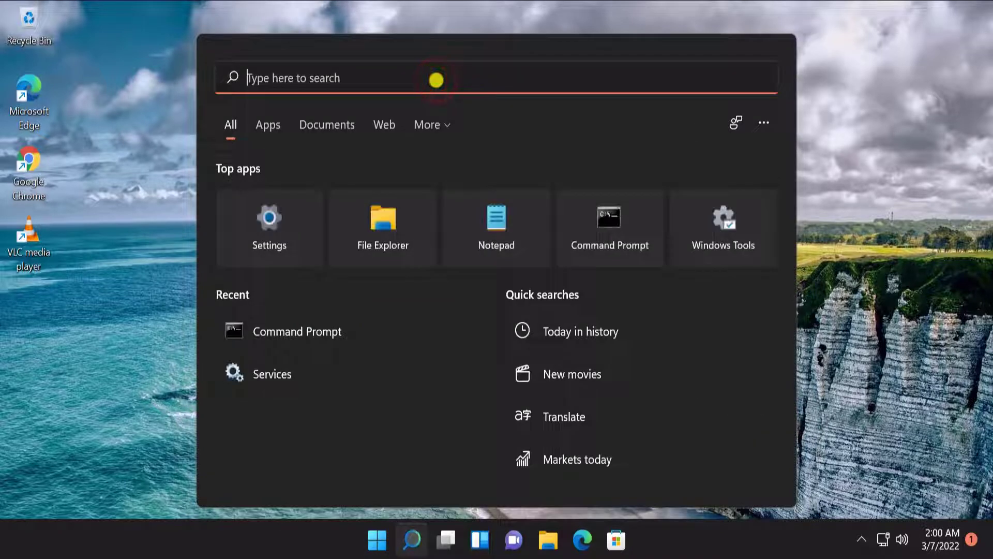
{"action": "type", "text": "cmd"}
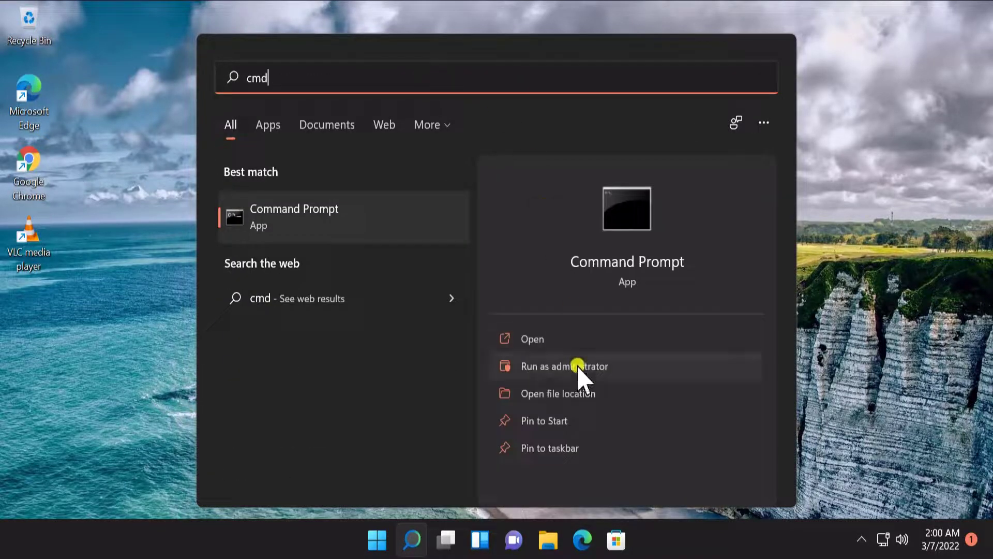
{"action": "left_click", "coordinate": [655, 366]}
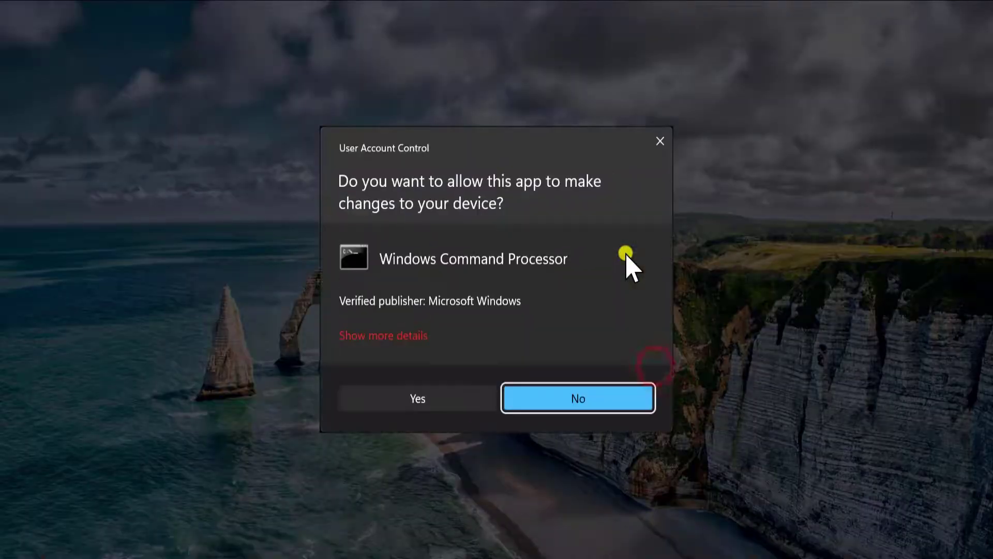
{"action": "left_click", "coordinate": [419, 400]}
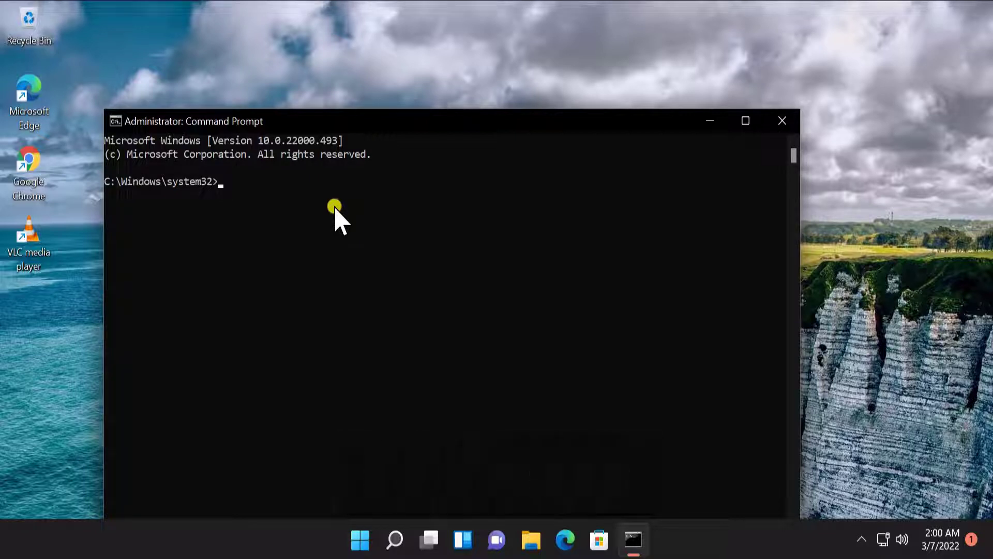
{"action": "left_click", "coordinate": [792, 121]}
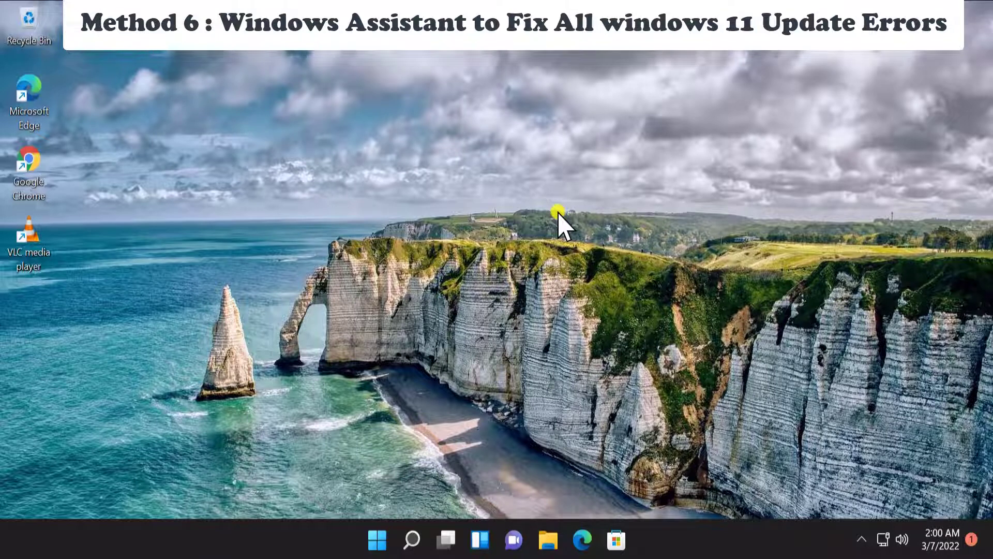
Launch Google Chrome from its desktop shortcut and get ready to enter a web search.
{"action": "double_click", "coordinate": [42, 170]}
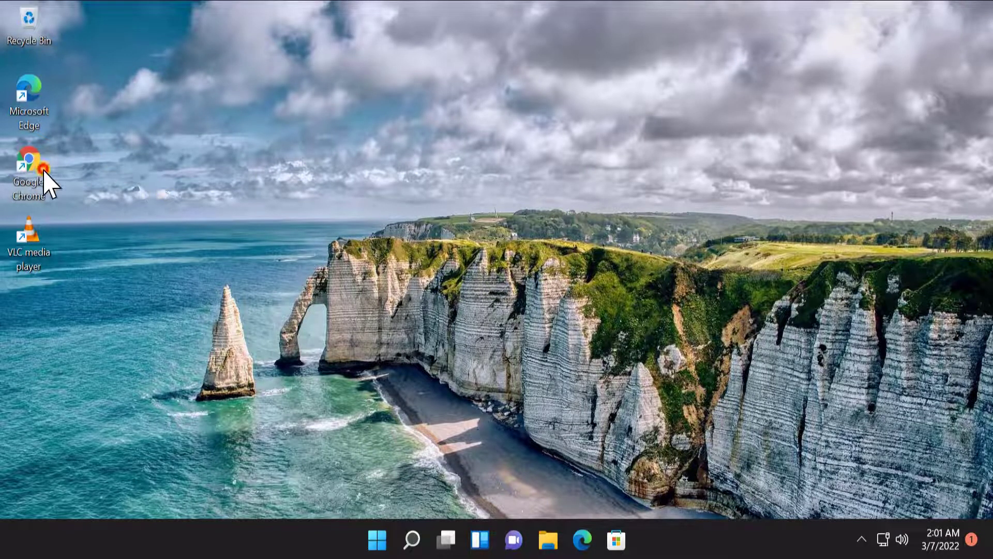
{"action": "right_click", "coordinate": [43, 171]}
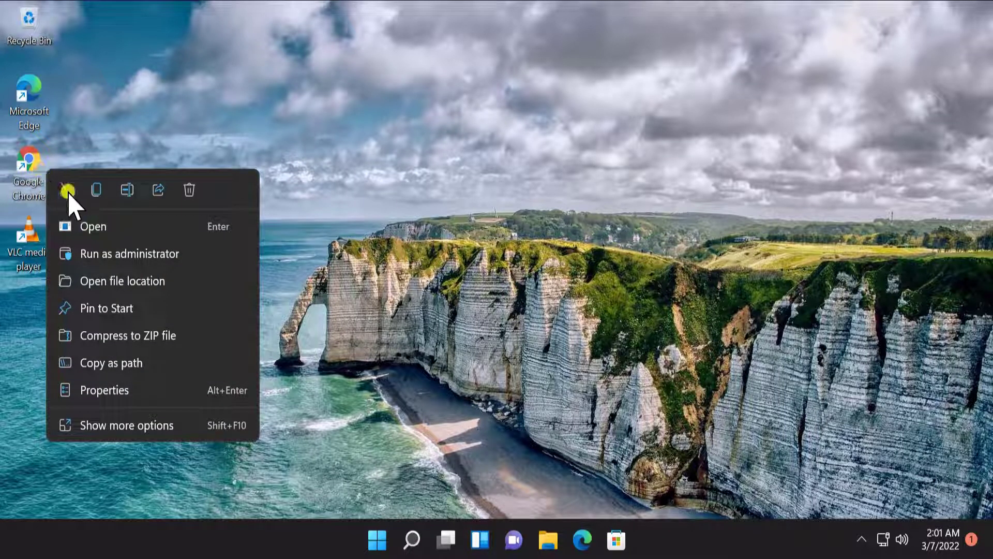
{"action": "left_click", "coordinate": [103, 227]}
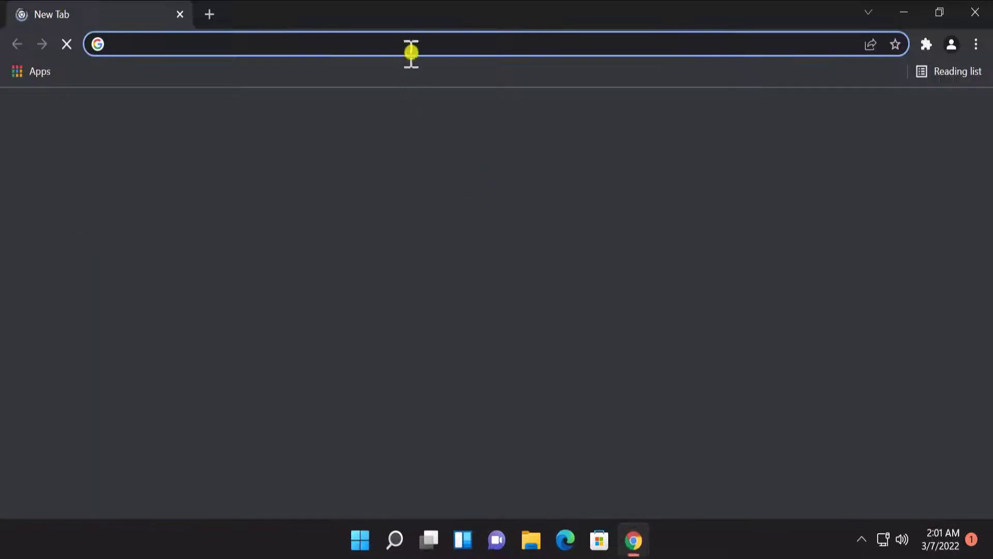
{"action": "left_click", "coordinate": [440, 48]}
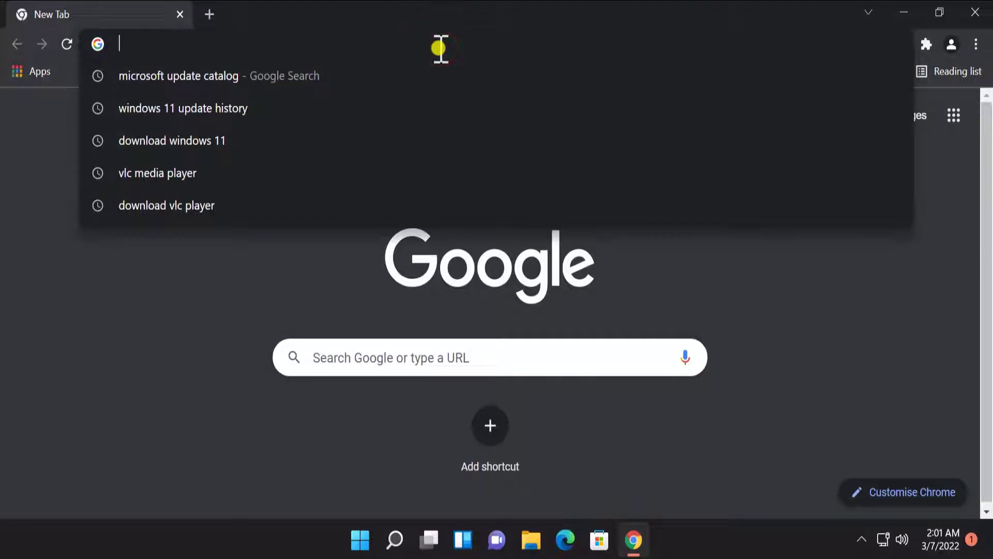
{"action": "type", "text": "windows"}
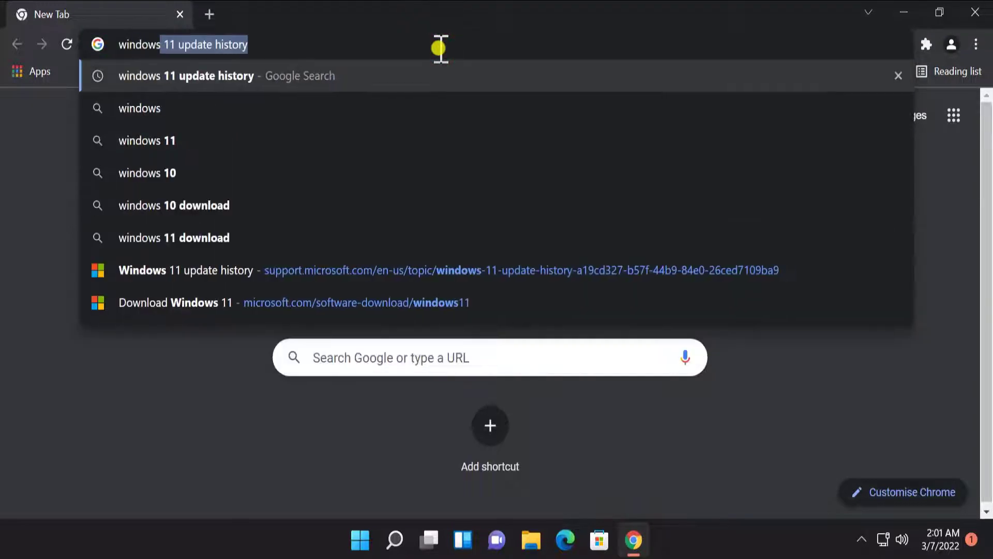
{"action": "key", "text": "ctrl+a"}
{"action": "key", "text": "BackSpace"}
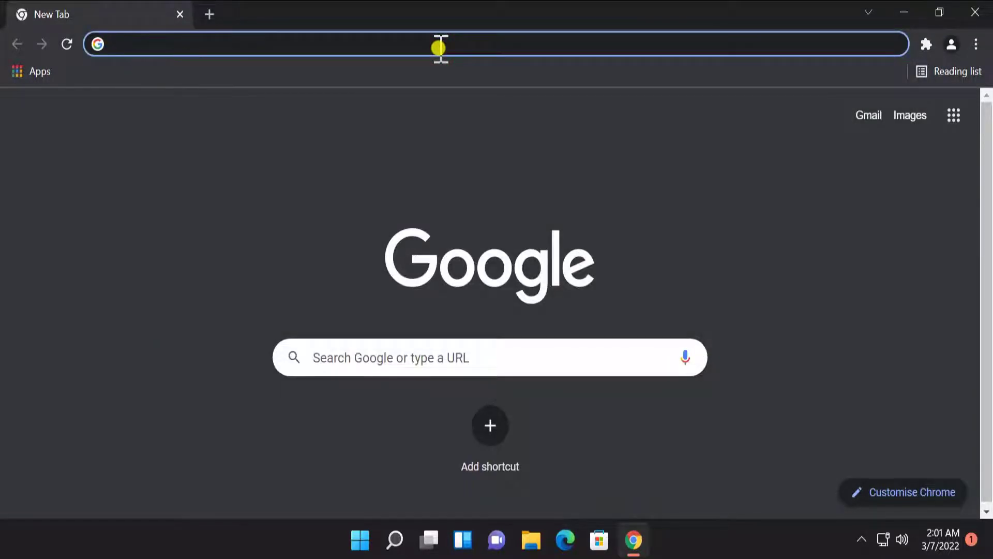
Search Google for "download windows 11" and open Microsoft's Download Windows 11 page.
{"action": "type", "text": "download"}
{"action": "key", "text": "Return"}
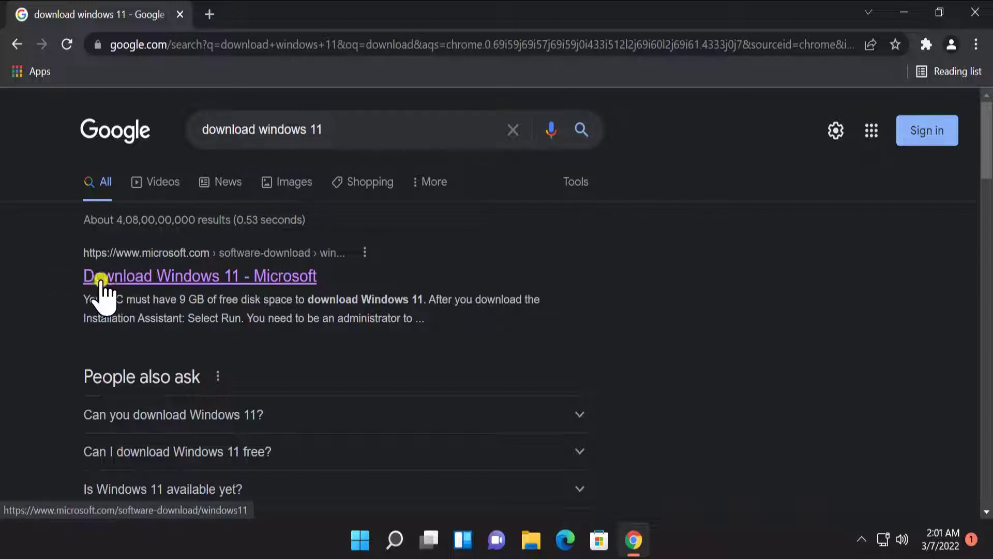
{"action": "left_click", "coordinate": [282, 277]}
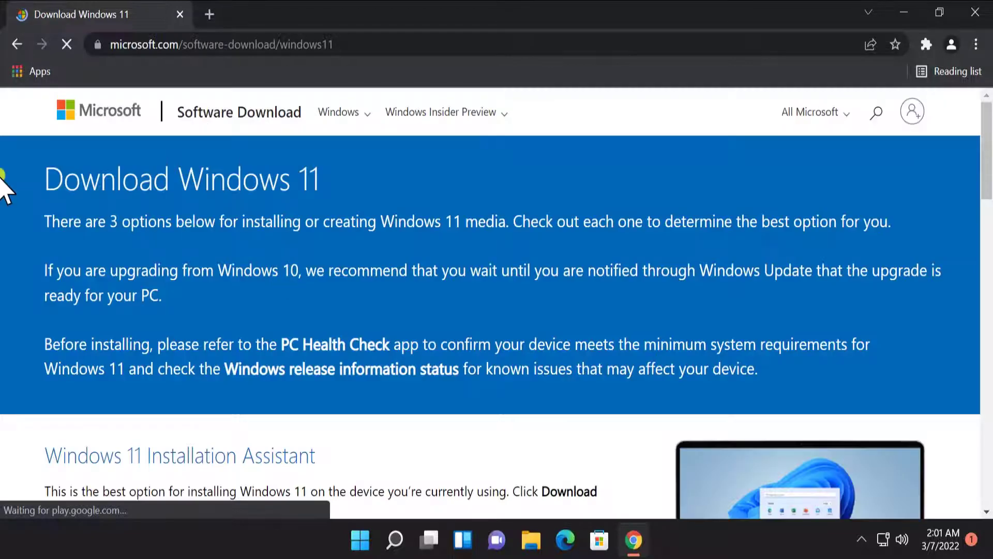
Locate the Windows 11 Installation Assistant section and its download option, and close Chrome without downloading.
{"action": "scroll", "coordinate": [357, 323], "scroll_direction": "down", "scroll_amount": 5}
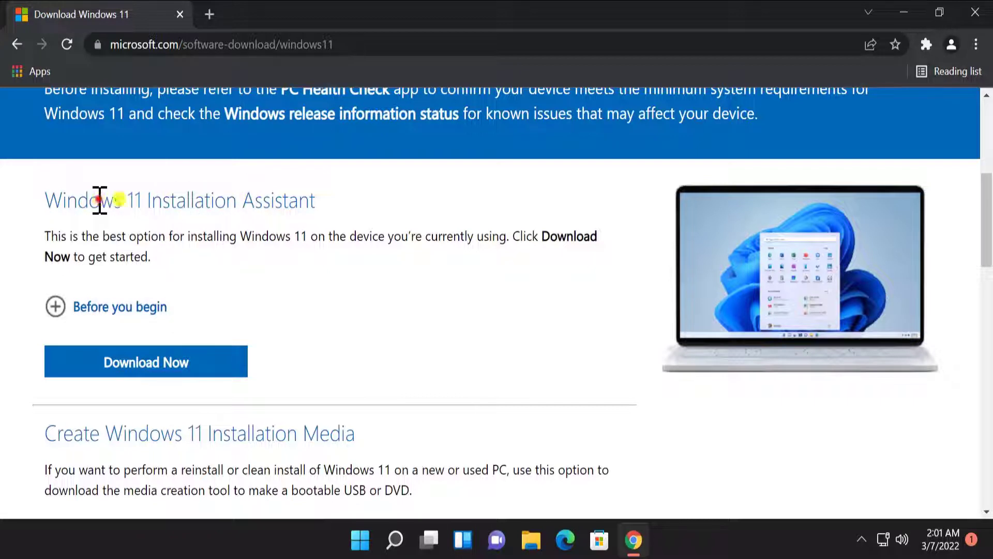
{"action": "left_click_drag", "start_coordinate": [98, 199], "coordinate": [363, 206]}
{"action": "left_click", "coordinate": [382, 199]}
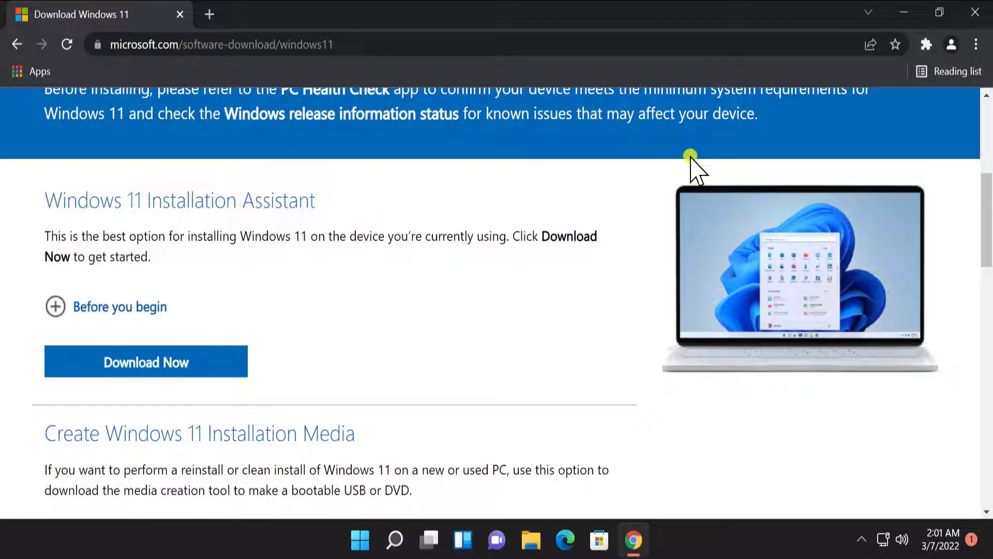
{"action": "left_click", "coordinate": [983, 9]}
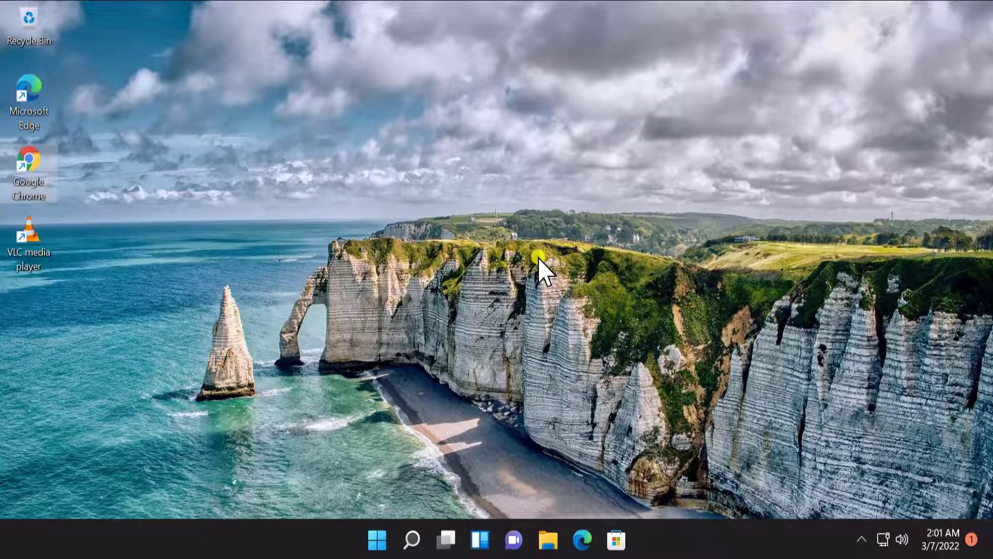
Open the About page in Settings to review the system type and Windows specifications, then minimize Settings.
{"action": "left_click", "coordinate": [378, 543]}
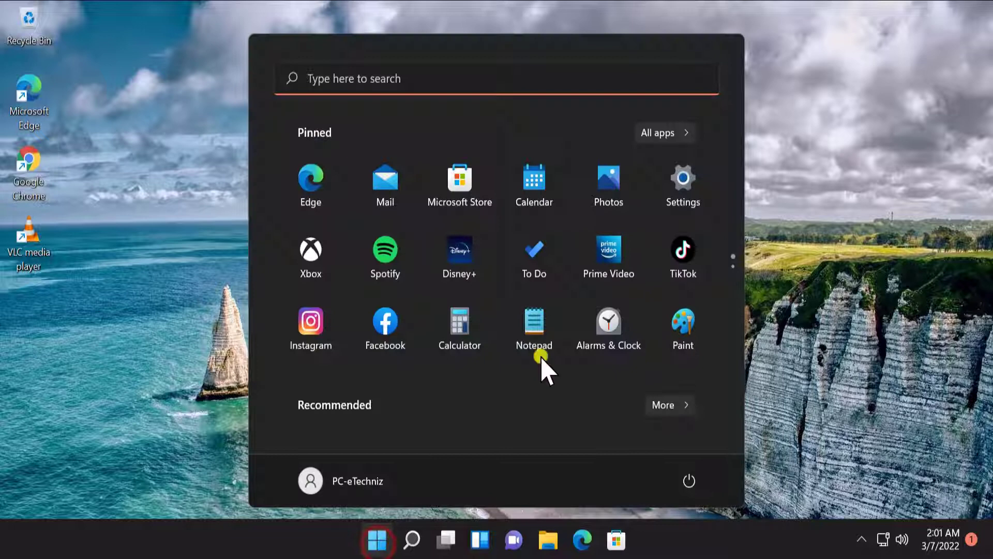
{"action": "left_click", "coordinate": [684, 203]}
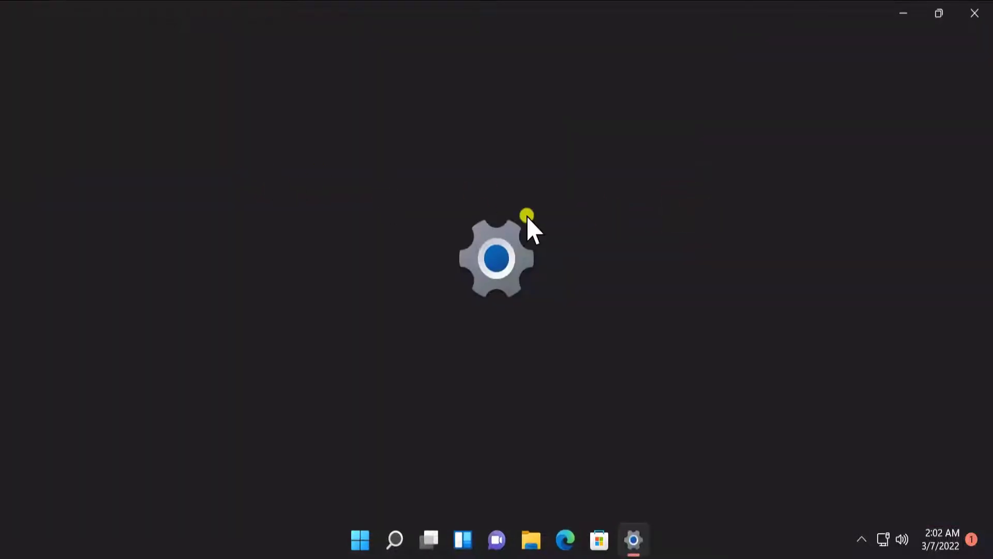
{"action": "scroll", "coordinate": [528, 217], "scroll_direction": "down", "scroll_amount": 10}
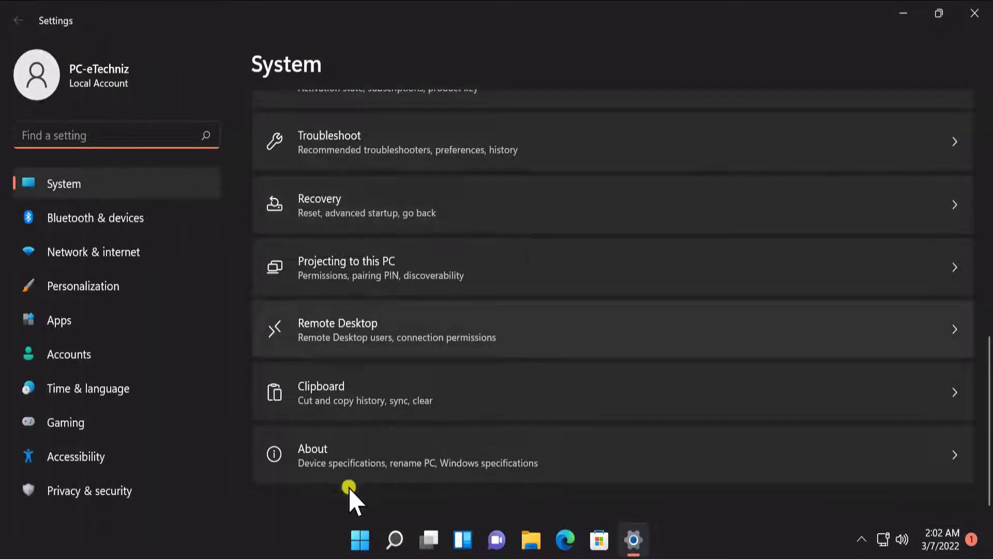
{"action": "left_click", "coordinate": [395, 460]}
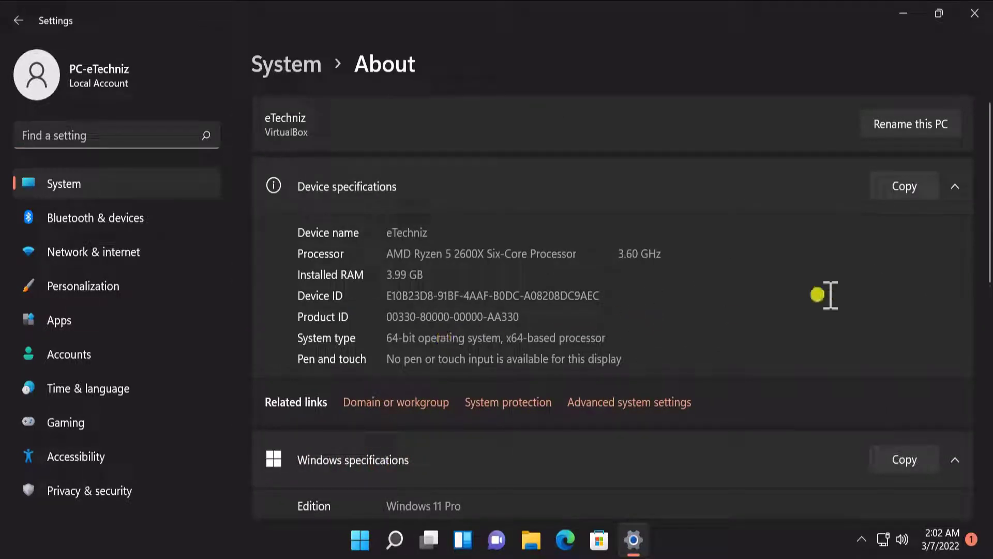
{"action": "scroll", "coordinate": [699, 296], "scroll_direction": "down", "scroll_amount": 2}
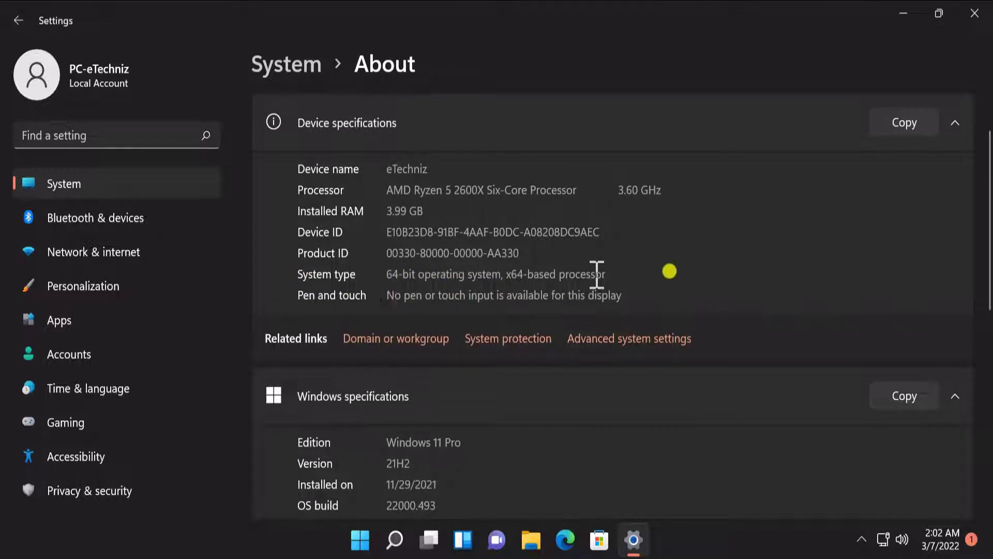
{"action": "scroll", "coordinate": [714, 275], "scroll_direction": "down", "scroll_amount": 6}
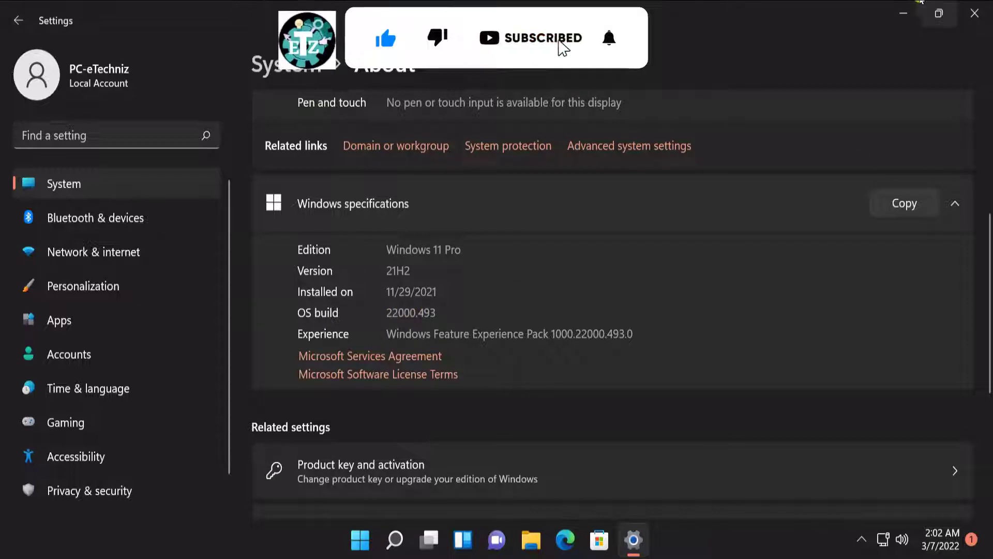
{"action": "left_click", "coordinate": [904, 21]}
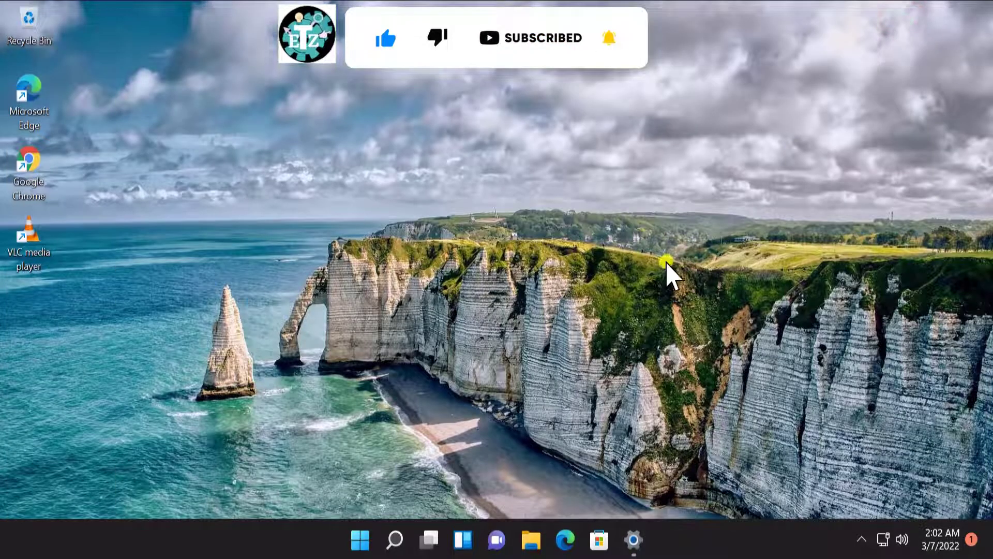
Launch Google Chrome, search for "windows 11 update history", and open Microsoft's Windows 11 update history page.
{"action": "right_click", "coordinate": [32, 175]}
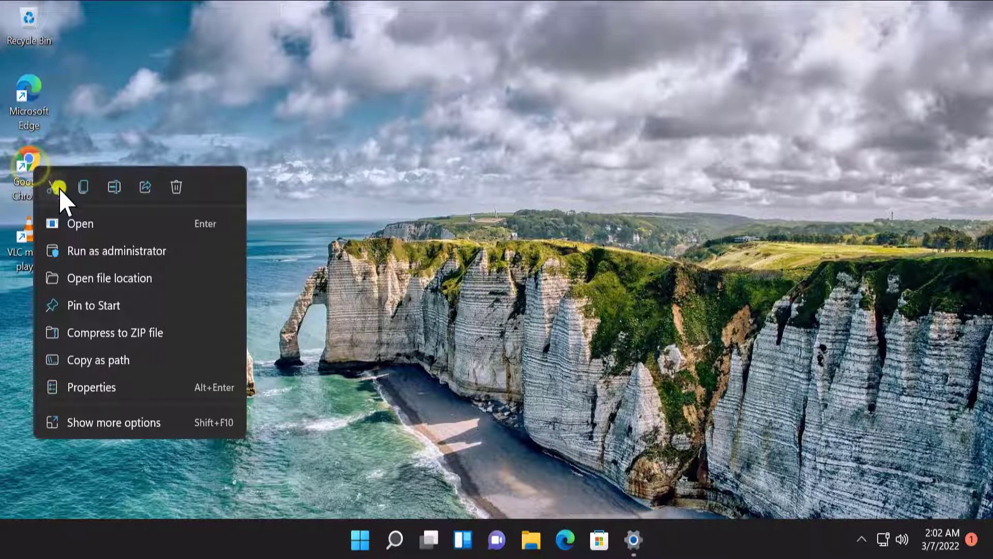
{"action": "left_click", "coordinate": [79, 221]}
{"action": "left_click", "coordinate": [455, 44]}
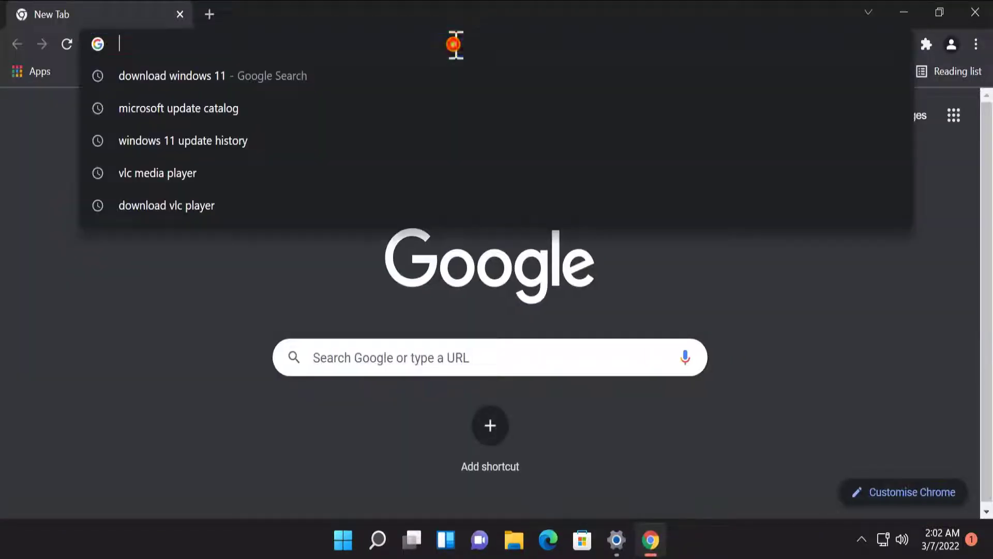
{"action": "type", "text": "windows"}
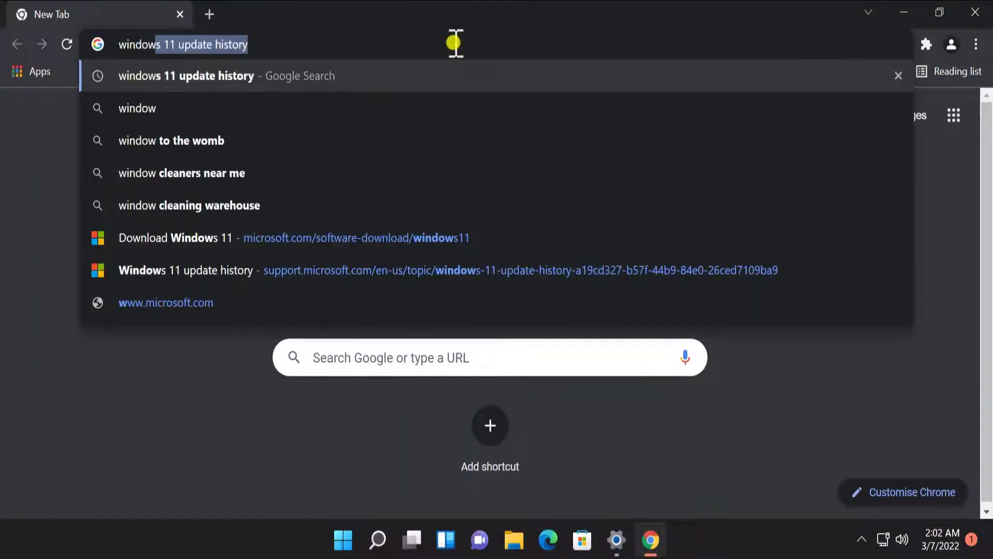
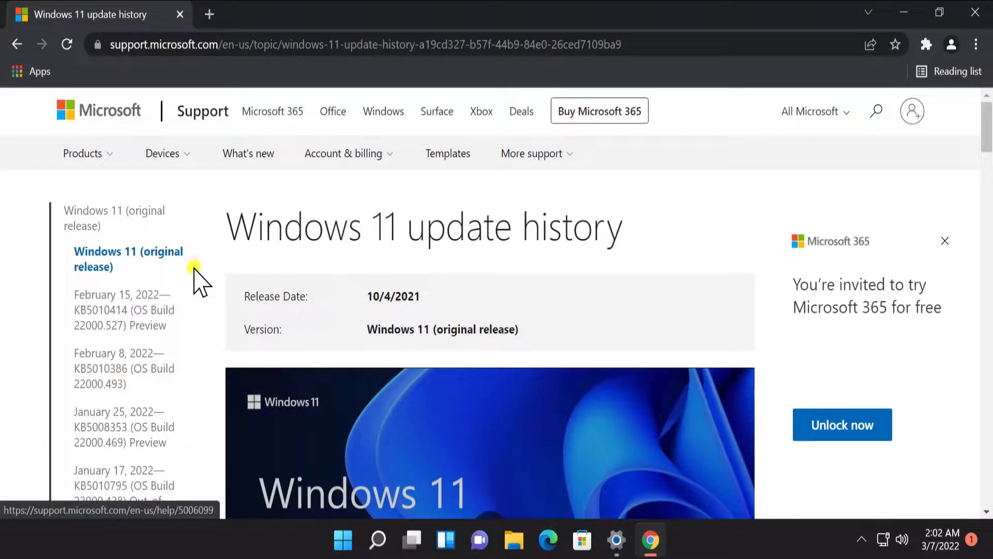
Check the installed OS build in Settings, then copy KB number KB5010414 from the February 15, 2022 entry in the update history.
{"action": "left_click", "coordinate": [617, 540]}
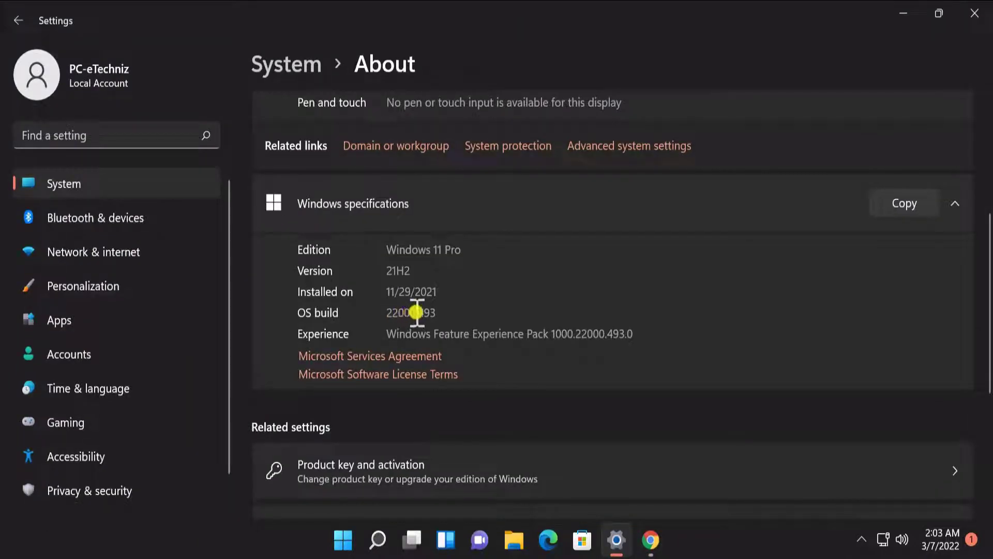
{"action": "left_click", "coordinate": [911, 14]}
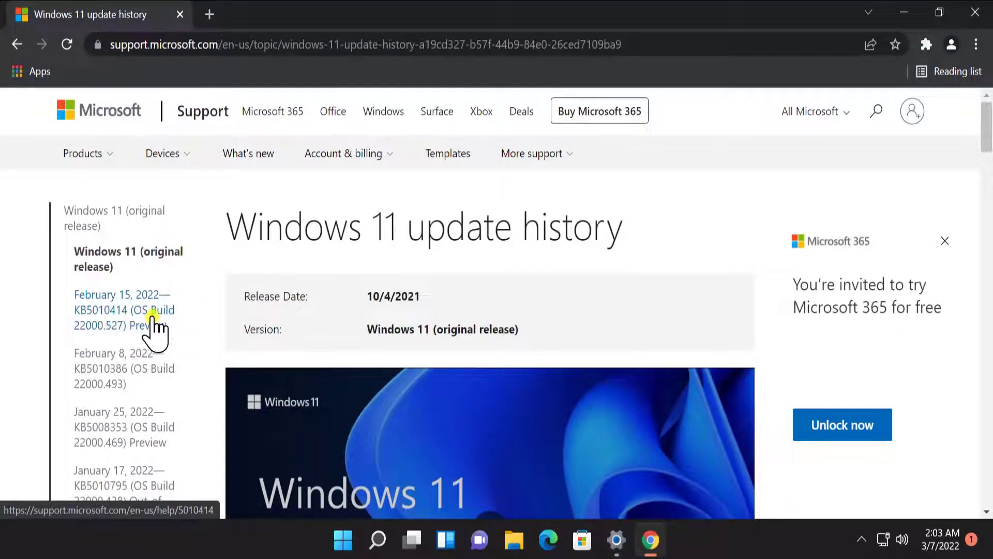
{"action": "left_click", "coordinate": [73, 313]}
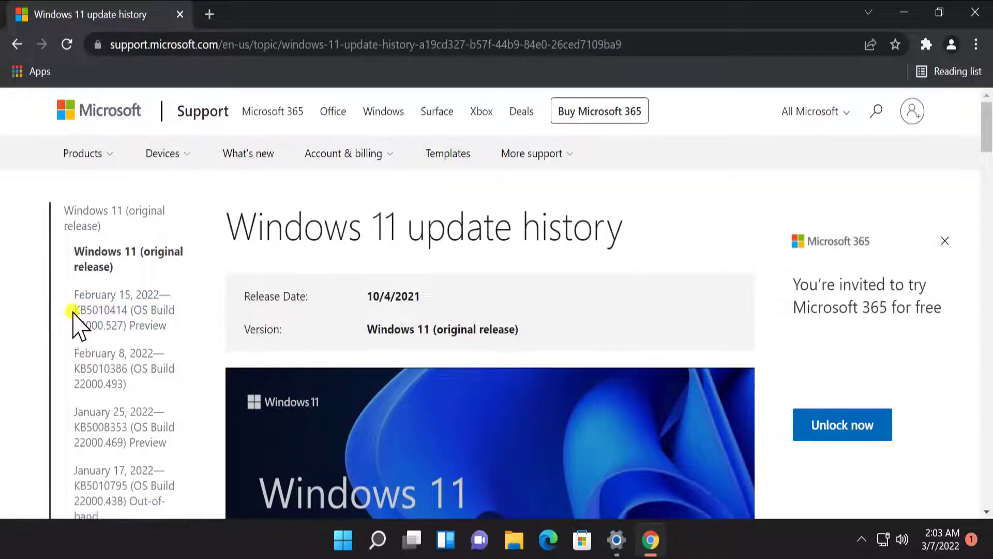
{"action": "left_click_drag", "start_coordinate": [74, 310], "coordinate": [132, 310]}
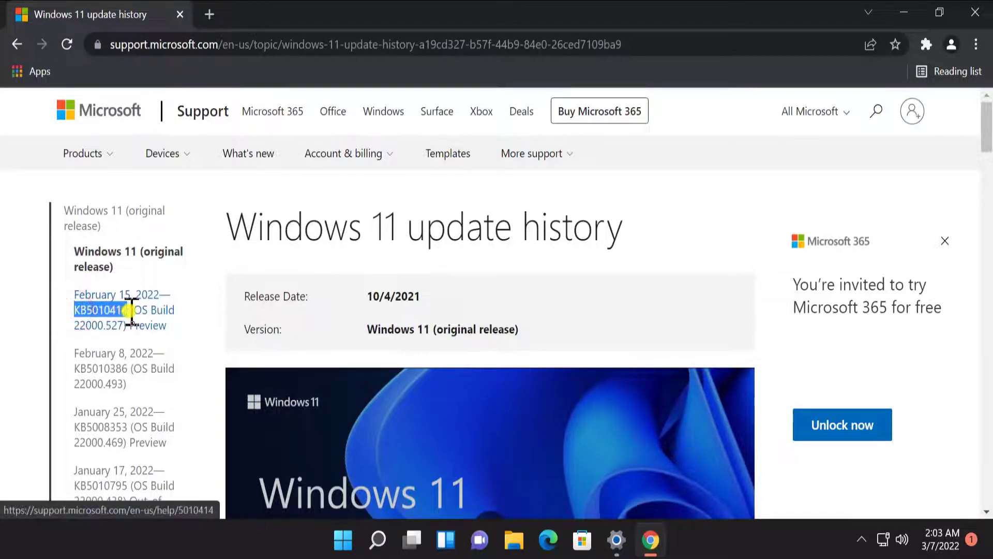
Search Google for "microsoft update catalog" in a new browser tab and open the Microsoft Update Catalog site.
{"action": "left_click", "coordinate": [209, 14]}
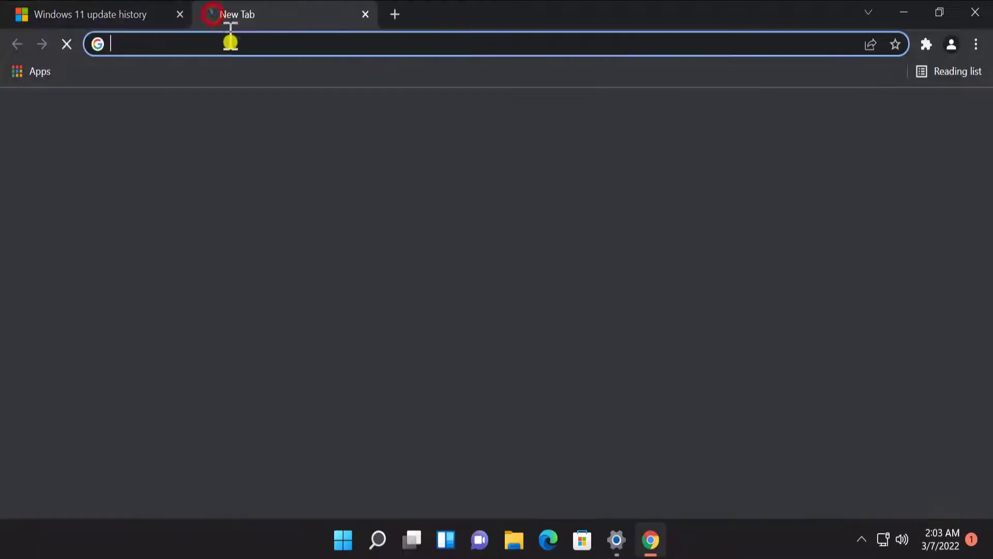
{"action": "left_click", "coordinate": [224, 49]}
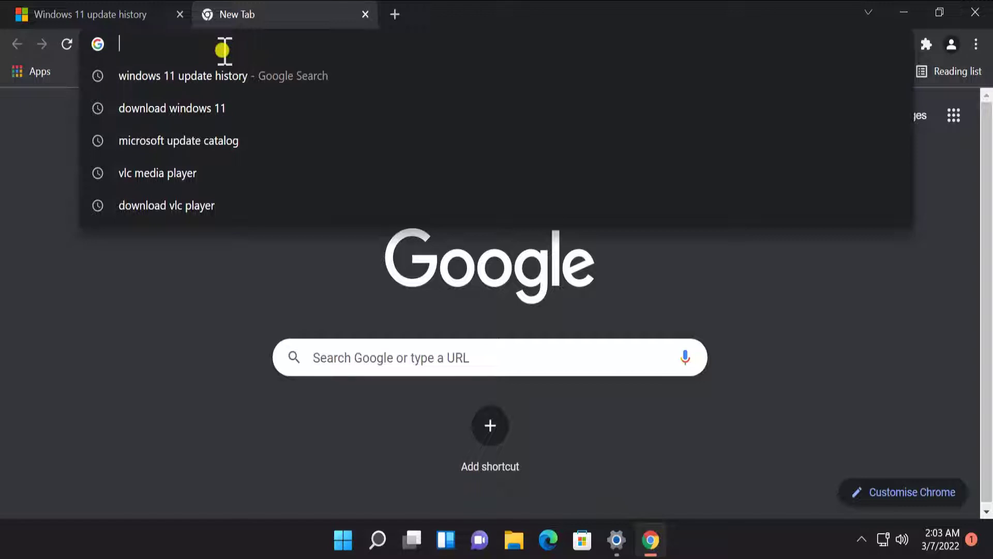
{"action": "type", "text": "mic"}
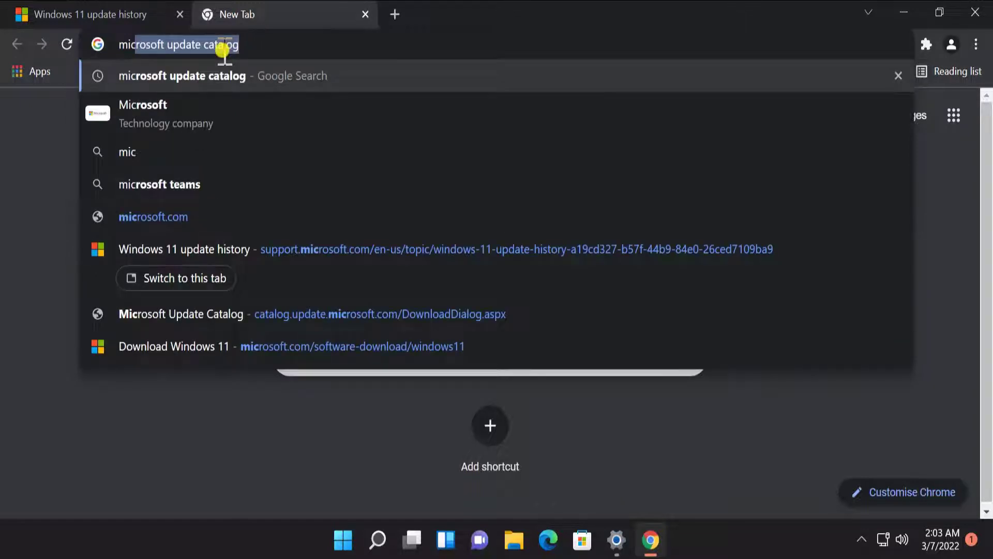
{"action": "key", "text": "Return"}
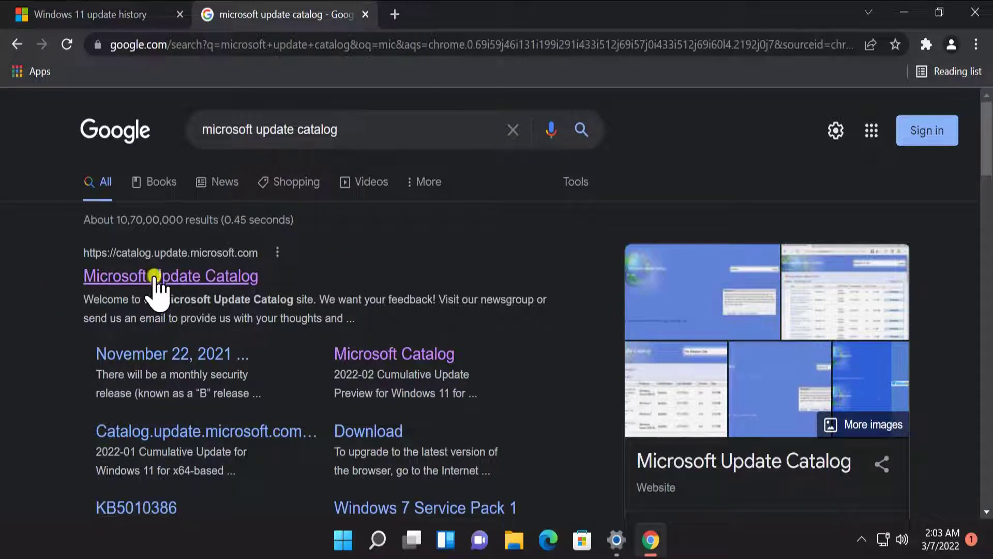
{"action": "left_click", "coordinate": [222, 278]}
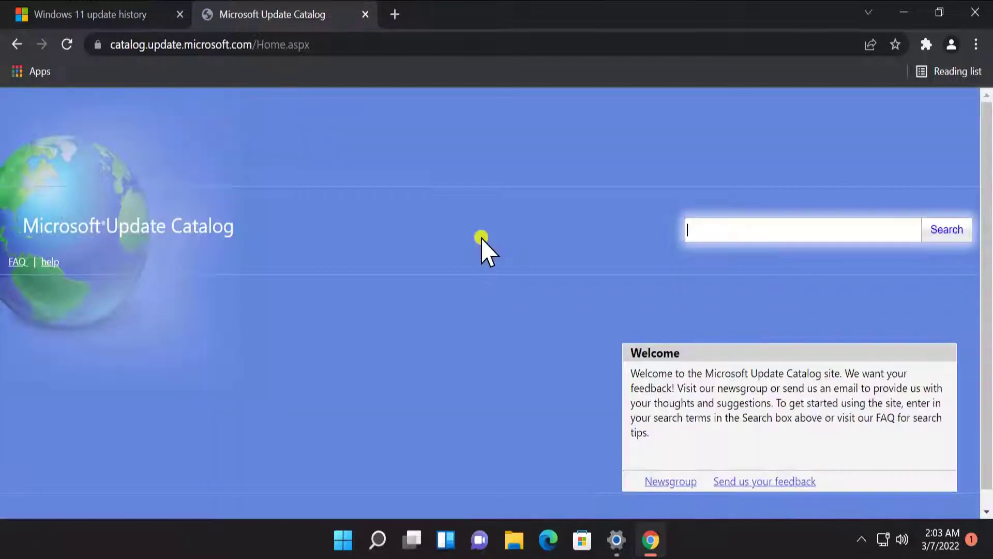
Search the Microsoft Update Catalog for KB5010414.
{"action": "left_click", "coordinate": [767, 232]}
{"action": "type", "text": "KB5010414"}
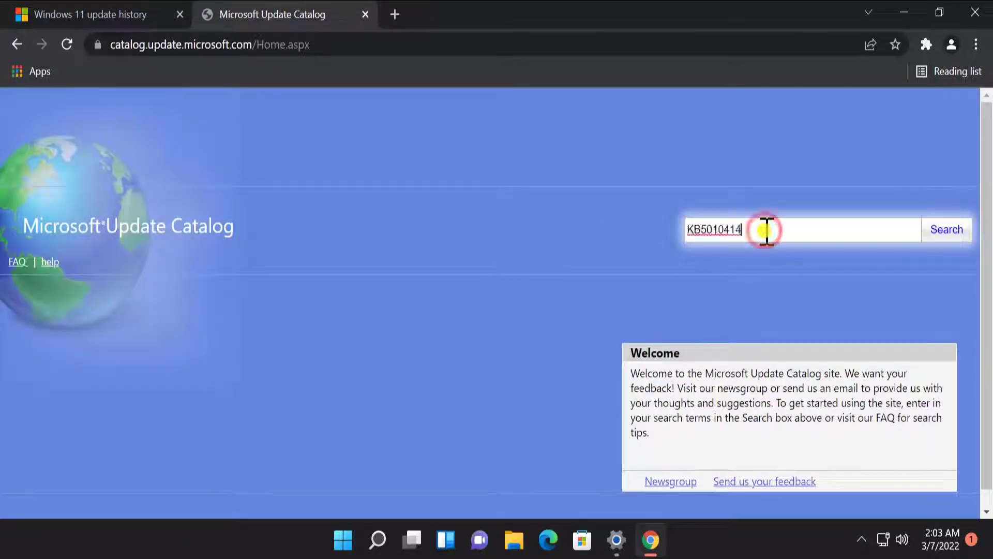
{"action": "left_click", "coordinate": [955, 229]}
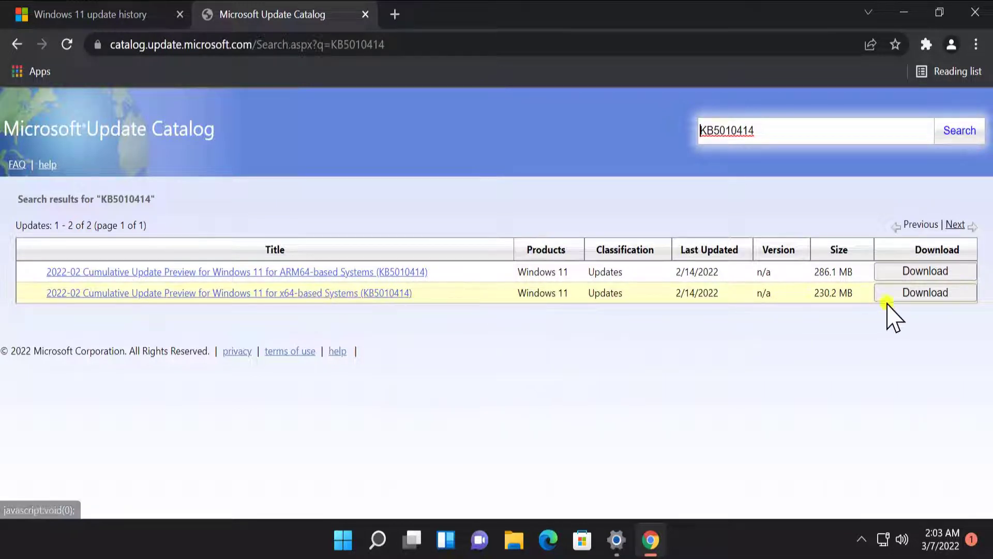
Check the system type on the About page in Settings to choose between the ARM64 and x64 updates, then return to the catalog.
{"action": "left_click", "coordinate": [905, 293]}
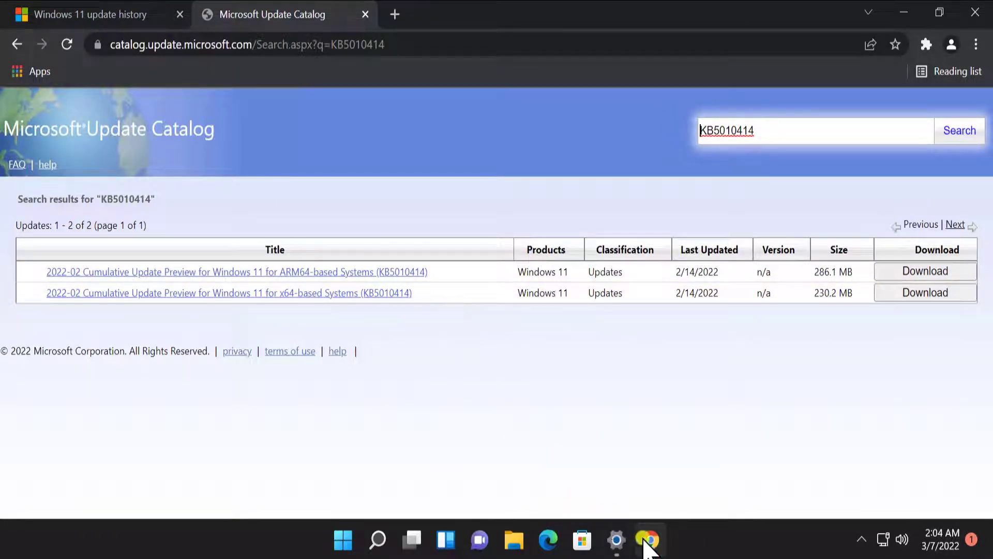
{"action": "left_click", "coordinate": [615, 541]}
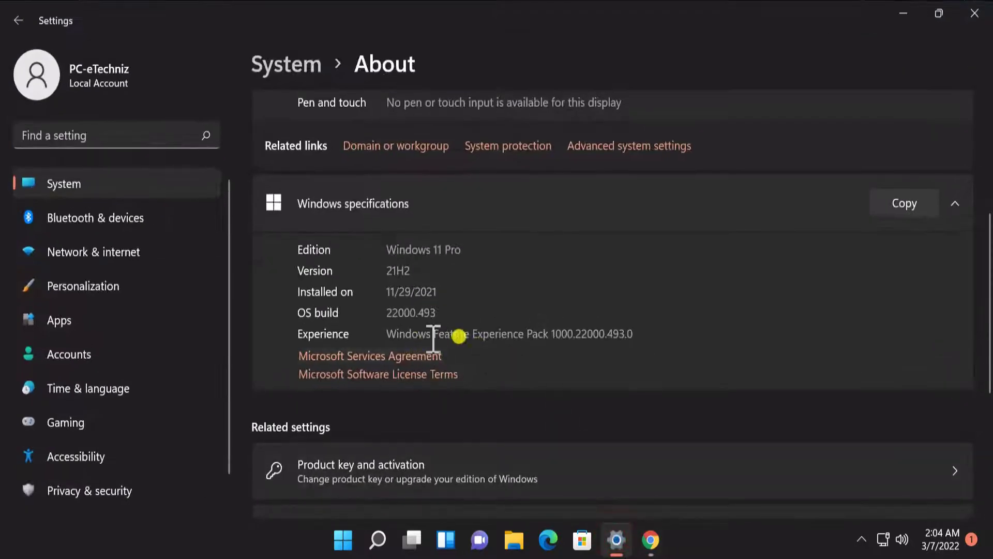
{"action": "scroll", "coordinate": [519, 338], "scroll_direction": "down", "scroll_amount": 1}
{"action": "scroll", "coordinate": [520, 342], "scroll_direction": "up", "scroll_amount": 5}
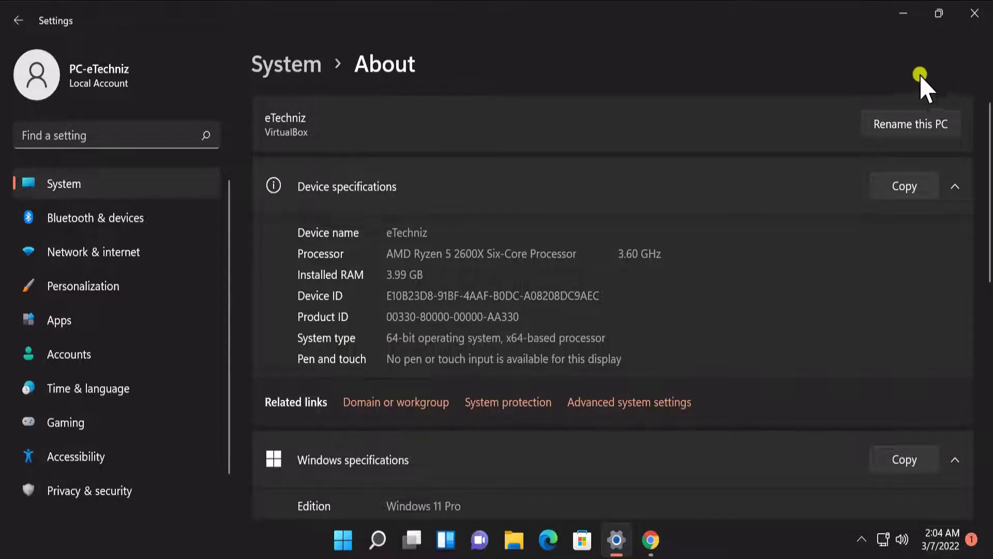
{"action": "left_click", "coordinate": [903, 13]}
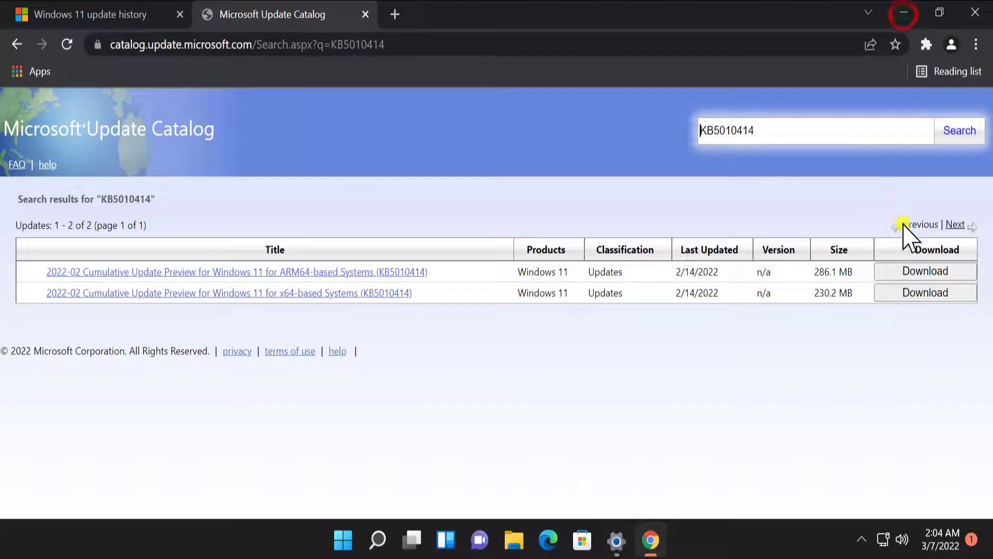
Open the download window for the x64-based KB5010414 update, copy the .msu file's link address, and close the window.
{"action": "left_click", "coordinate": [913, 294]}
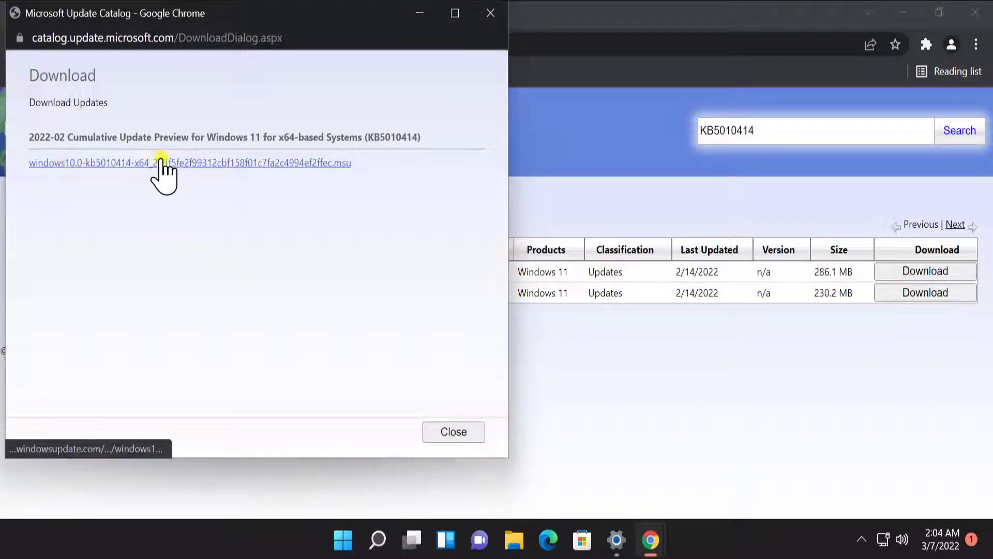
{"action": "right_click", "coordinate": [265, 163]}
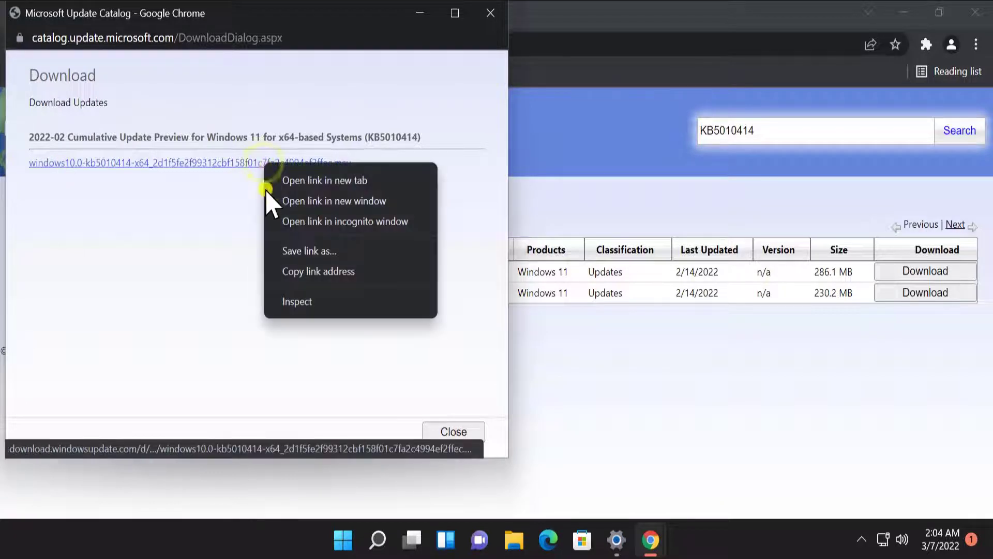
{"action": "left_click", "coordinate": [377, 271]}
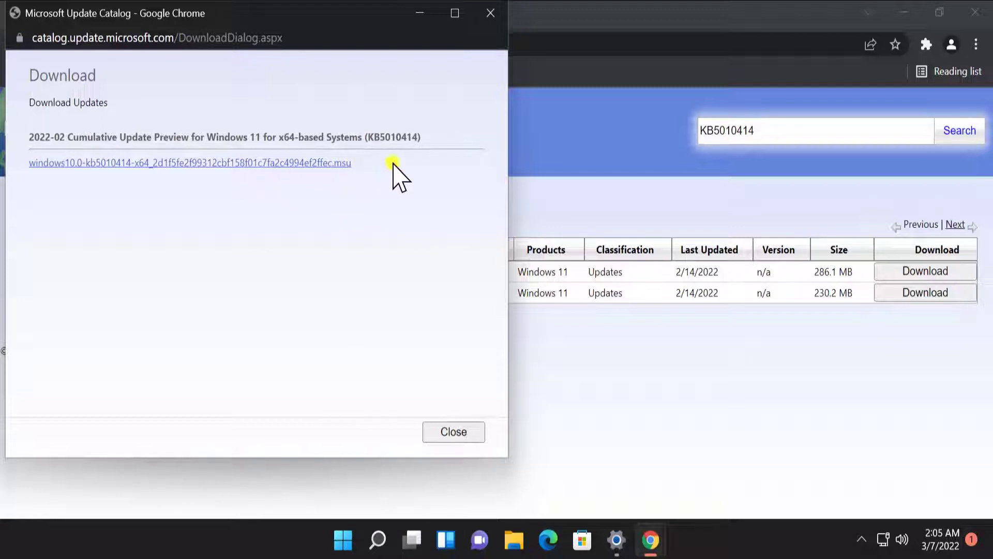
{"action": "left_click", "coordinate": [323, 163]}
{"action": "left_click", "coordinate": [490, 13]}
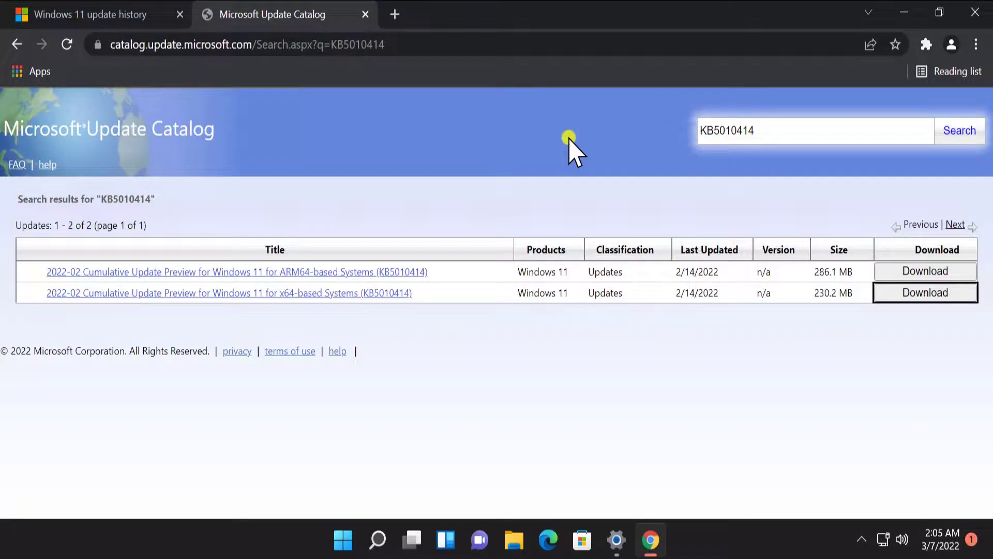
Load the copied update link in a new browser tab and save the .msu package to the Downloads folder.
{"action": "left_click", "coordinate": [397, 15]}
{"action": "key", "text": "ctrl+v"}
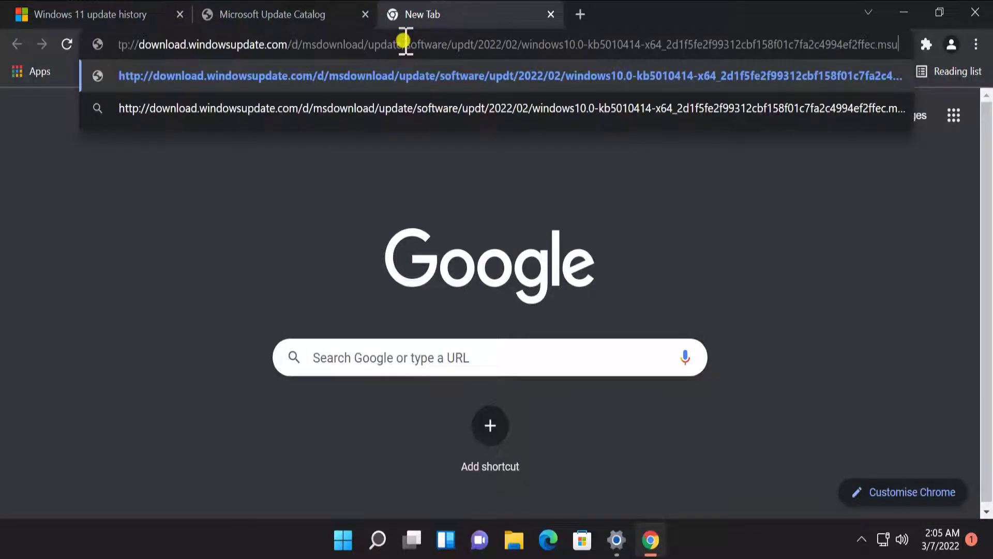
{"action": "key", "text": "Return"}
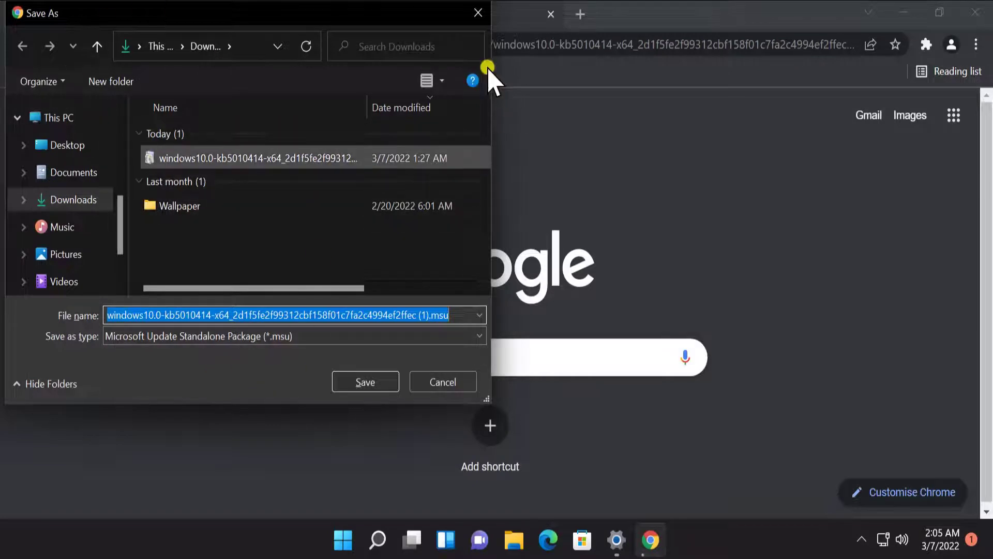
{"action": "left_click", "coordinate": [93, 201]}
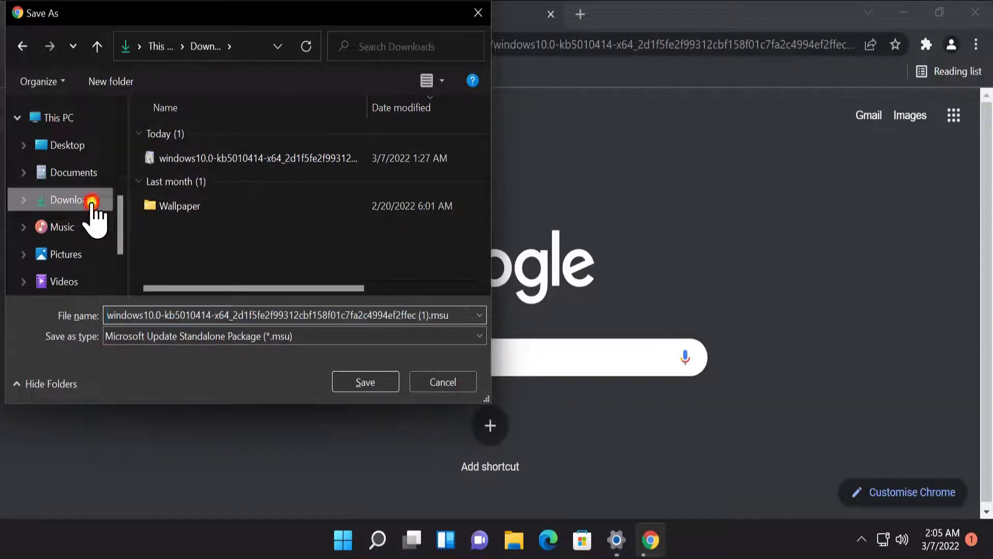
{"action": "left_click", "coordinate": [383, 381]}
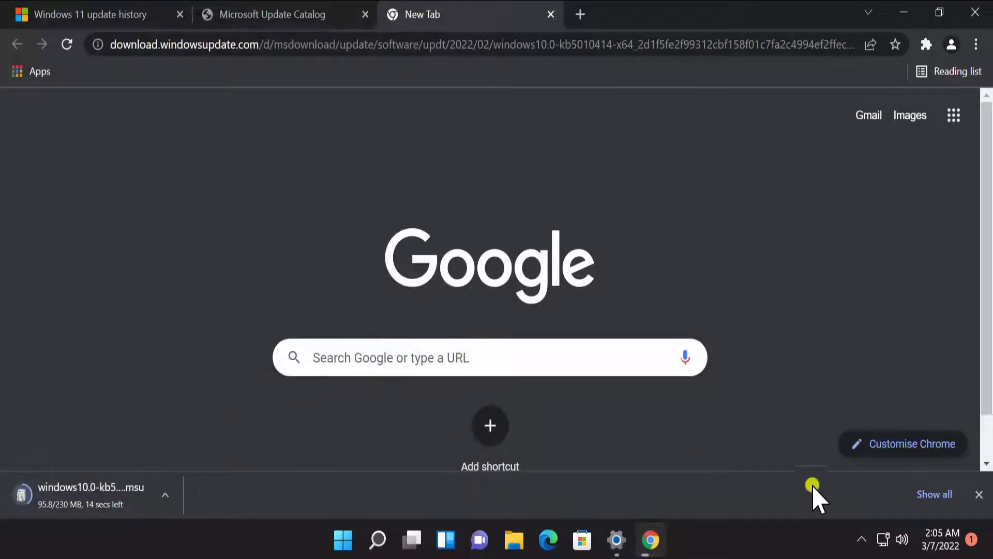
View Chrome's full download list, show the earlier completed KB5010414 package in its folder, and close the folder window.
{"action": "left_click", "coordinate": [934, 494]}
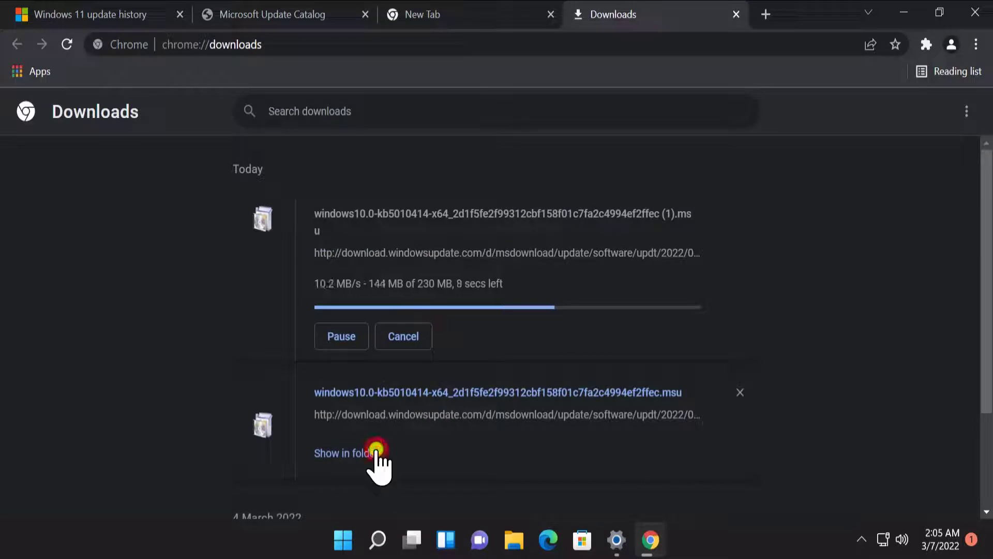
{"action": "left_click", "coordinate": [376, 451]}
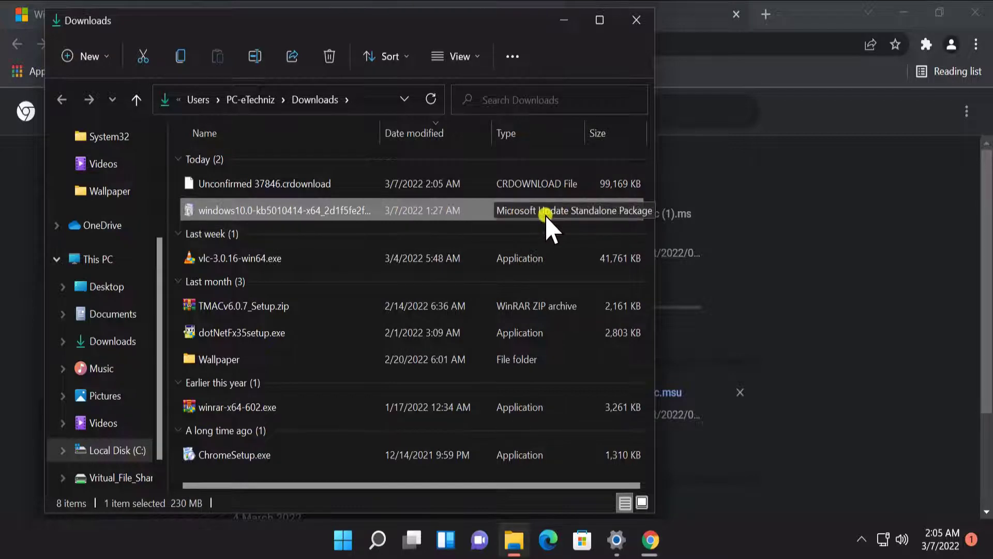
{"action": "left_click", "coordinate": [642, 30]}
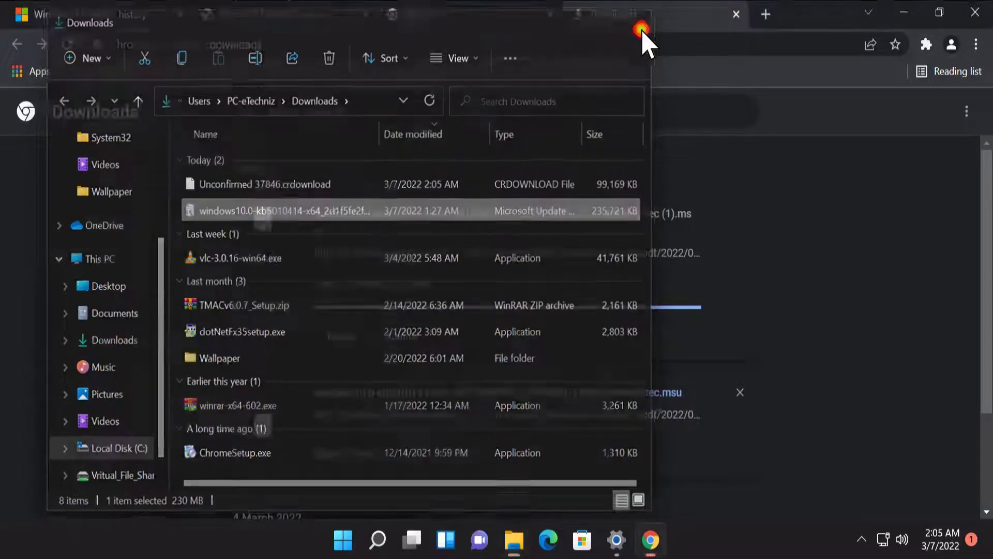
Close the Downloads tab, respond to the download-in-progress prompt, and close Chrome.
{"action": "left_click", "coordinate": [736, 14]}
{"action": "key", "text": "alt+F4"}
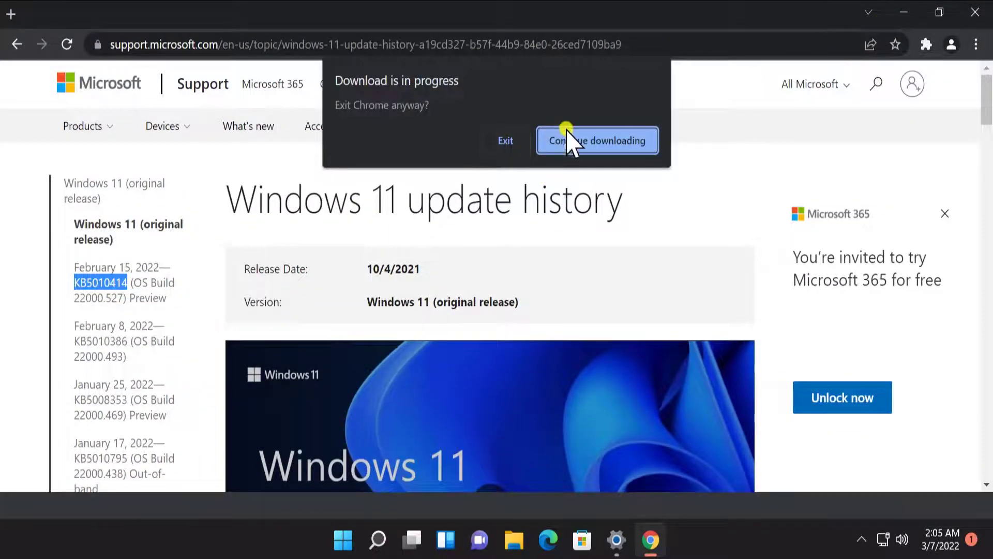
{"action": "left_click", "coordinate": [594, 142]}
{"action": "left_click", "coordinate": [977, 11]}
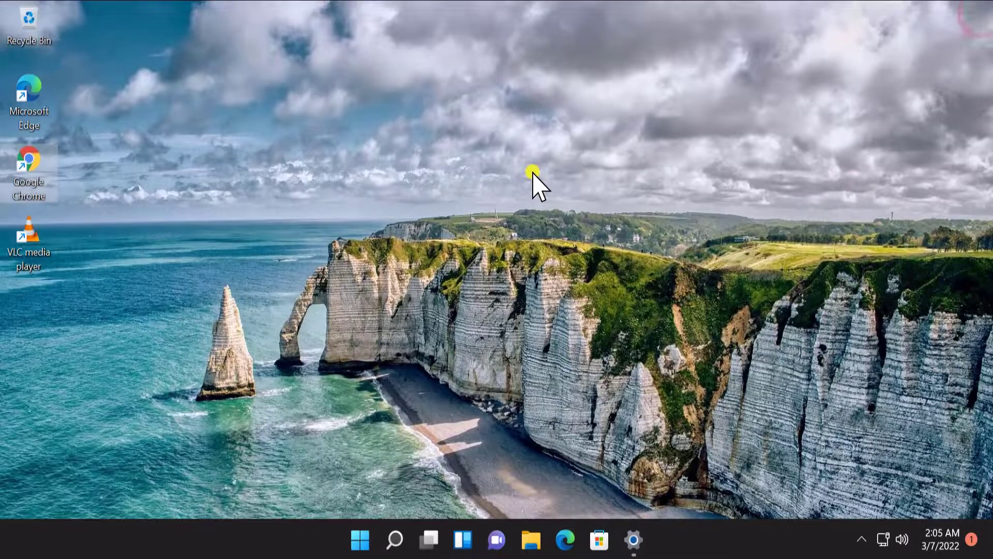